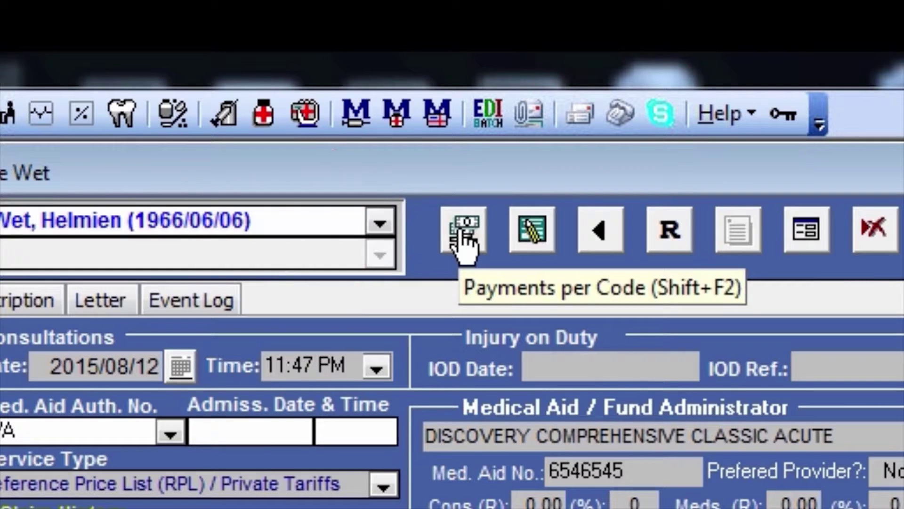
- Open the payments per code for the patient's visit
left_click(464, 236)
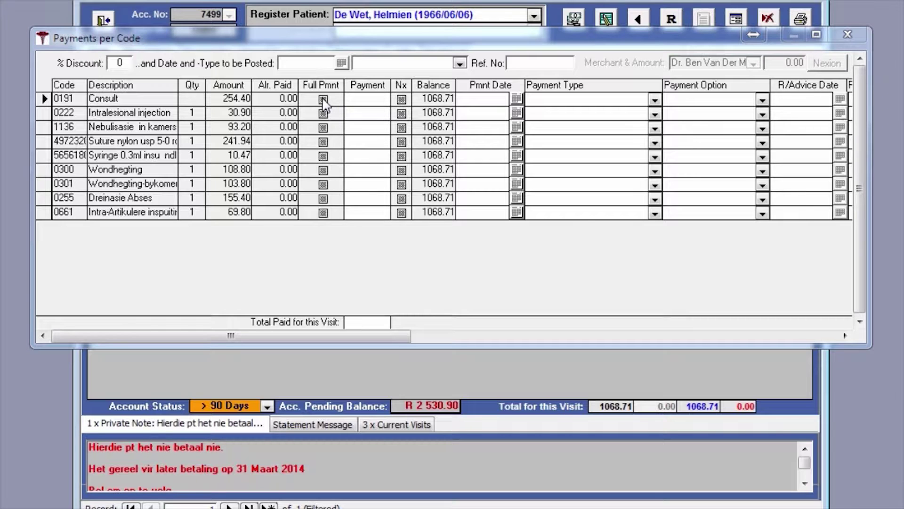
- Mark all codes of the visit except the suture nylon item and 0301 as paid in full
left_click(323, 99)
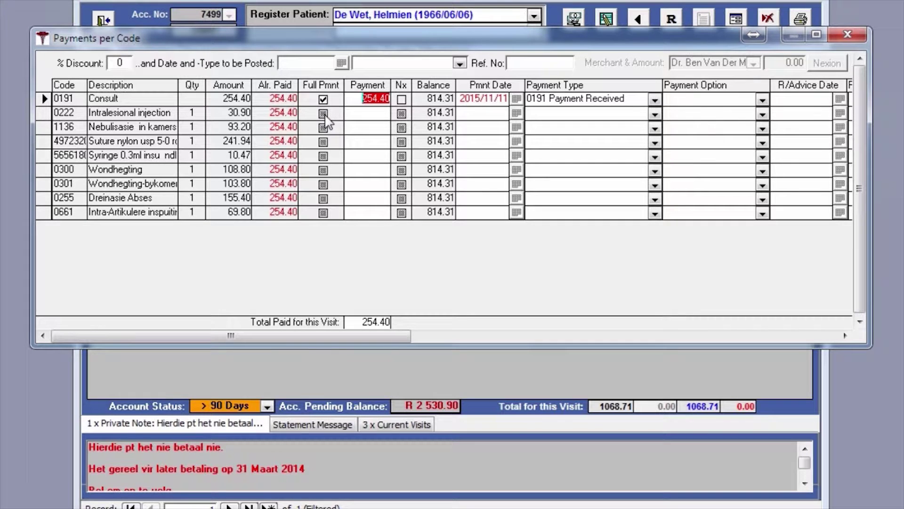
left_click(324, 114)
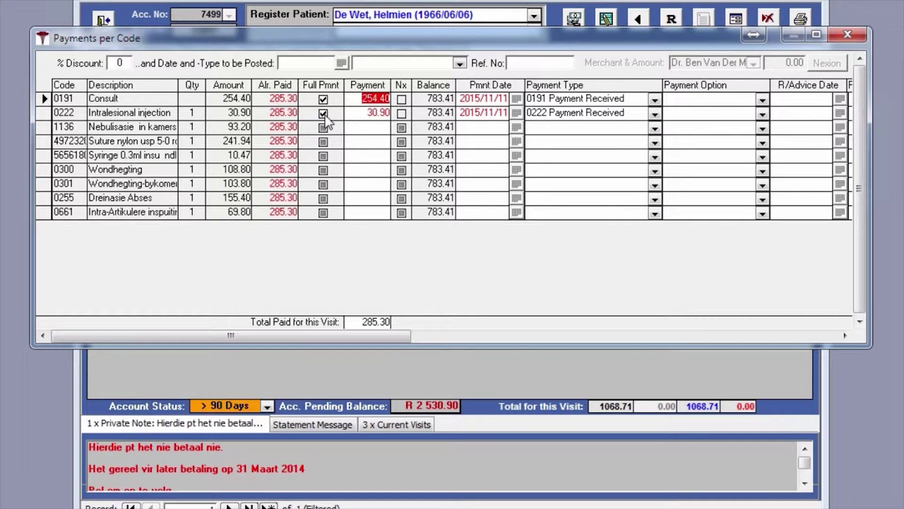
left_click(324, 127)
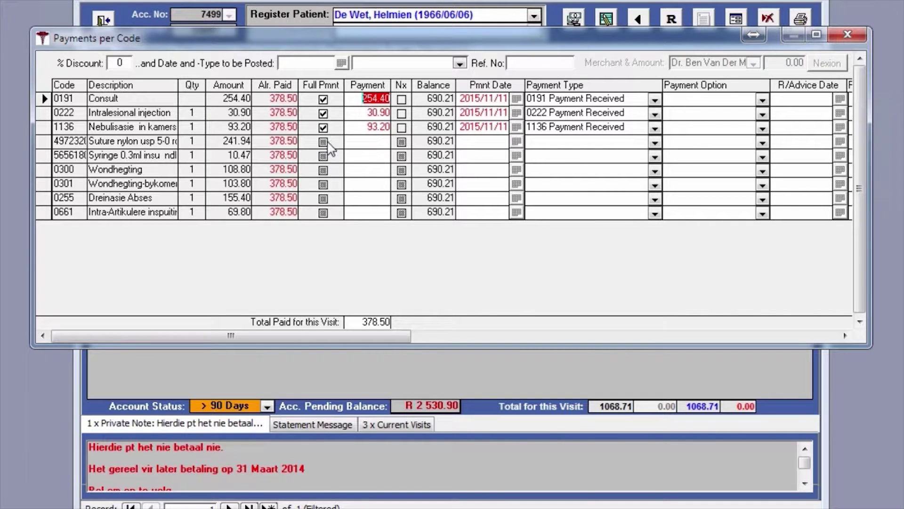
left_click(323, 156)
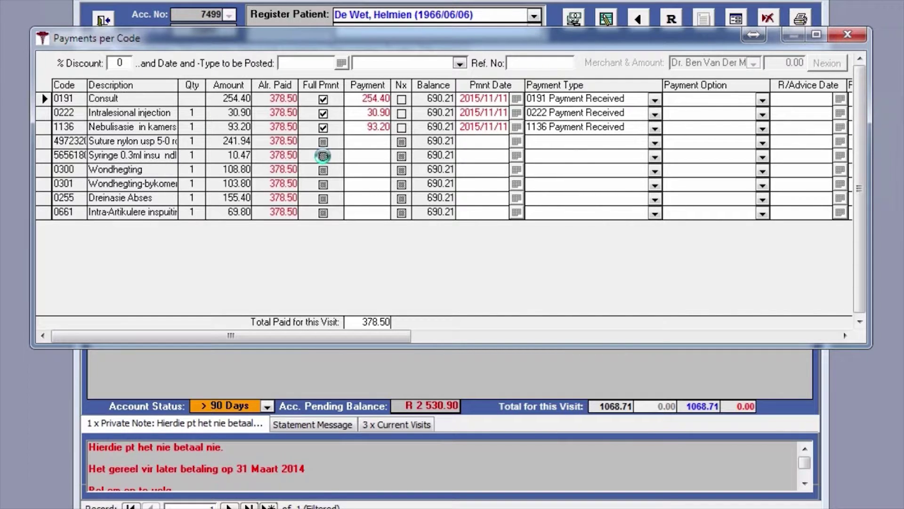
left_click(322, 170)
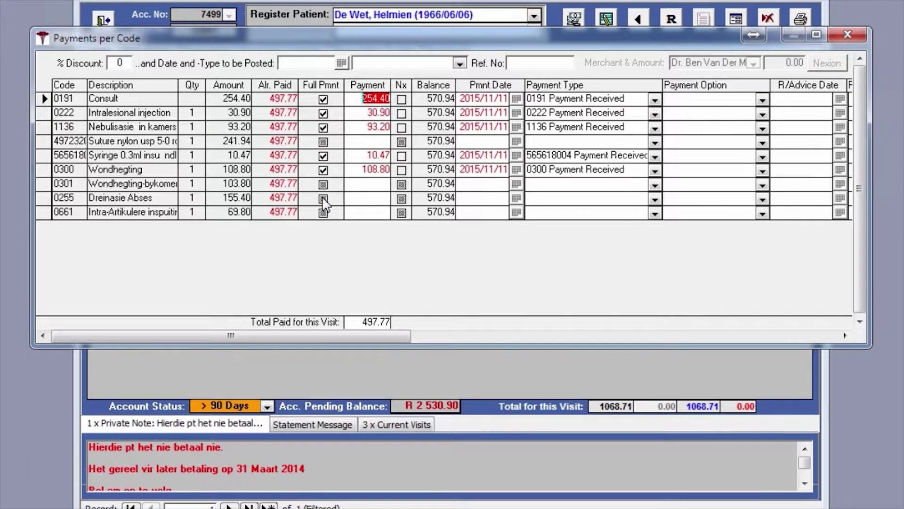
left_click(323, 198)
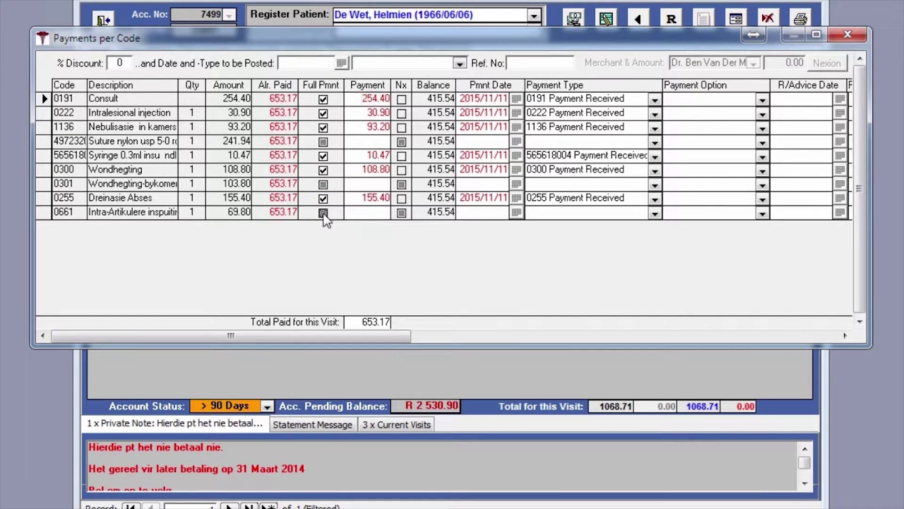
left_click(323, 212)
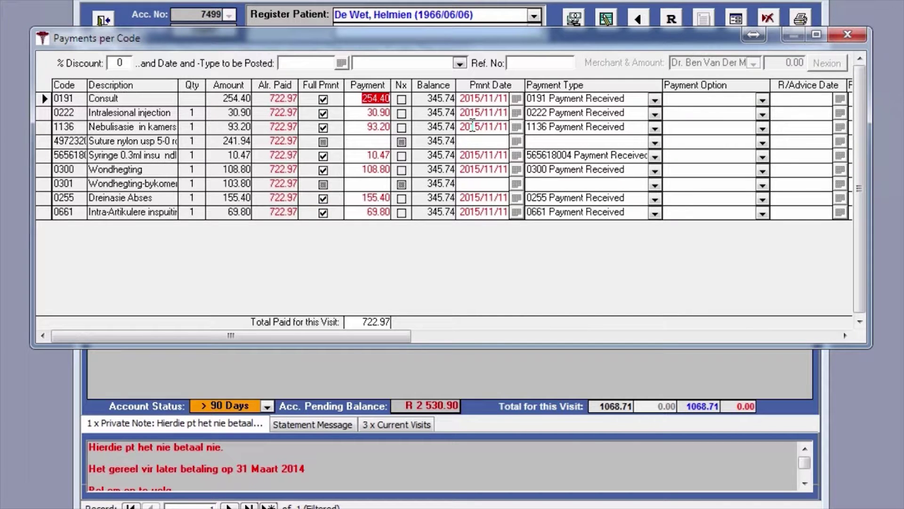
- Set the payment date of codes 0191 and 0222 to 2015/11/10
left_click(517, 100)
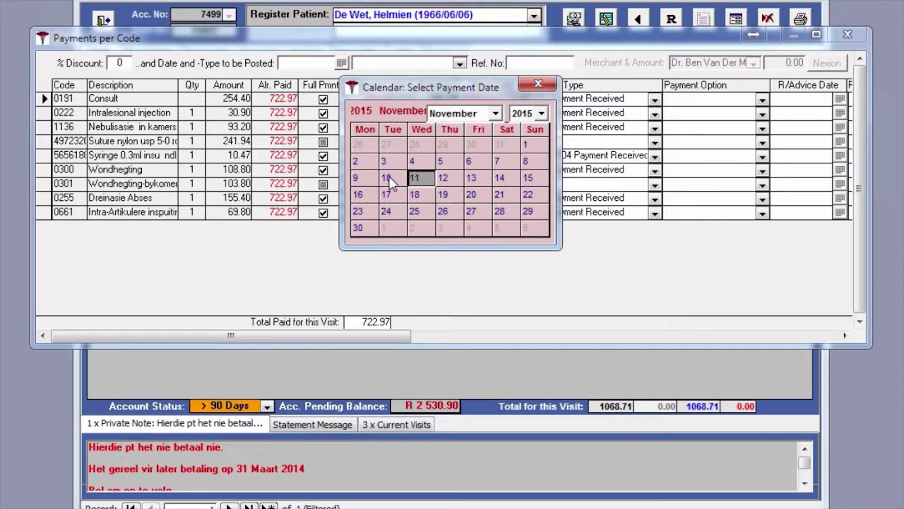
left_click(387, 177)
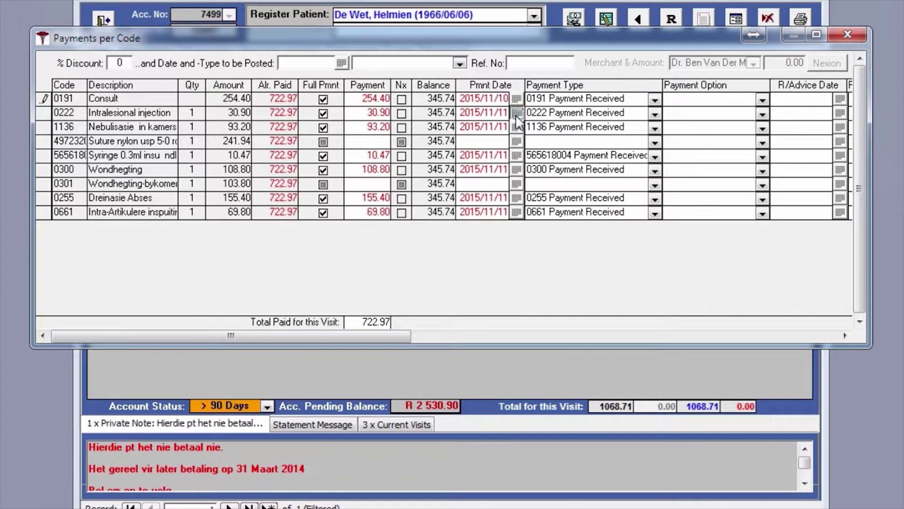
left_click(517, 113)
left_click(396, 175)
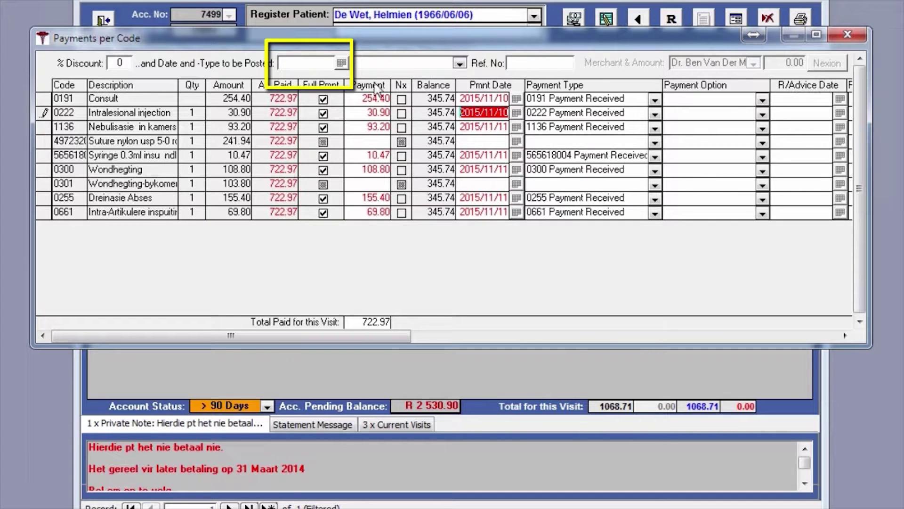
- Set the date to be posted to 2015/11/03, the payment type to Payment - Med. Aid and the reference number to 765
left_click(341, 63)
left_click(369, 186)
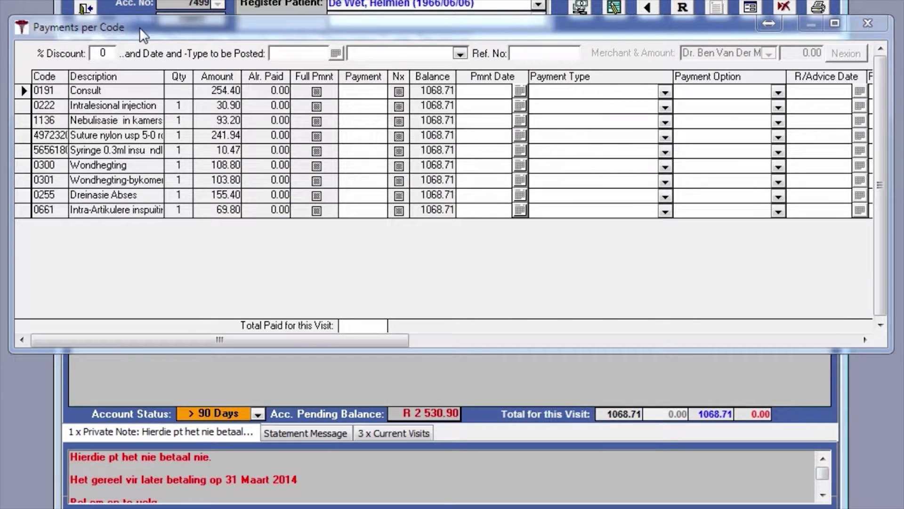
left_click(335, 53)
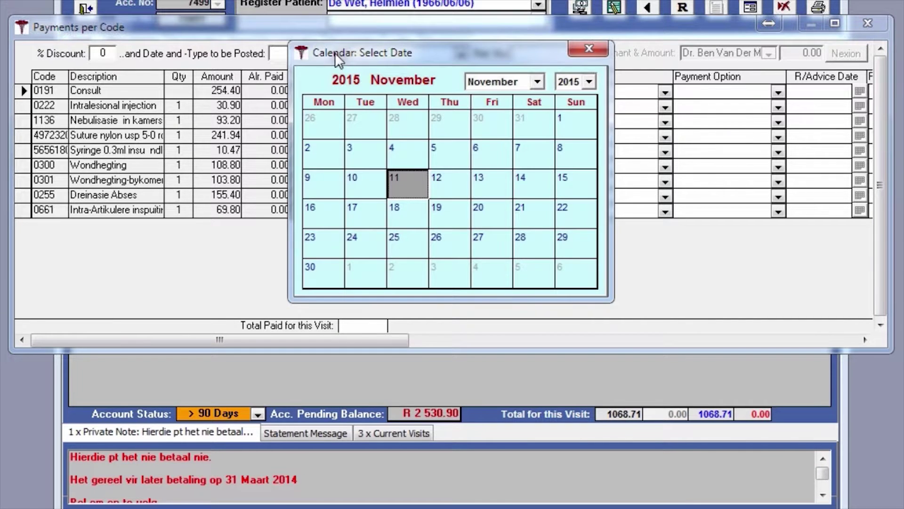
double_click(365, 151)
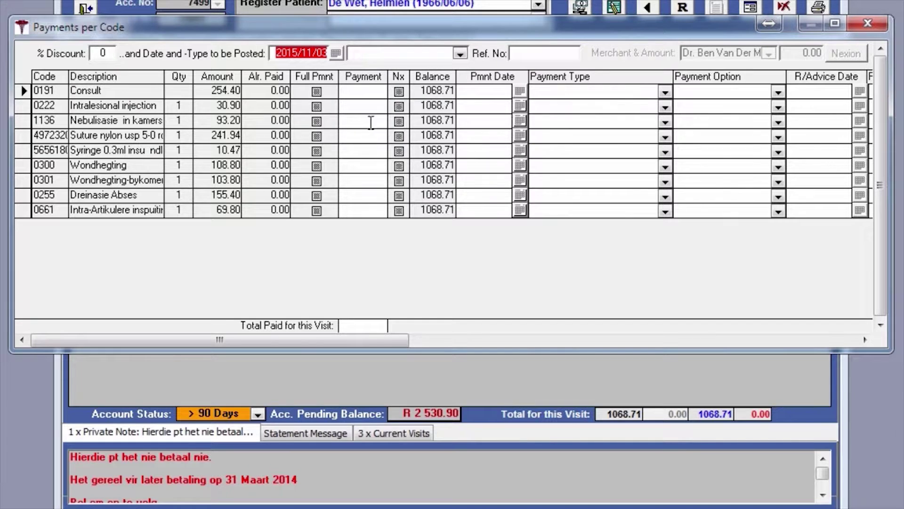
left_click(460, 52)
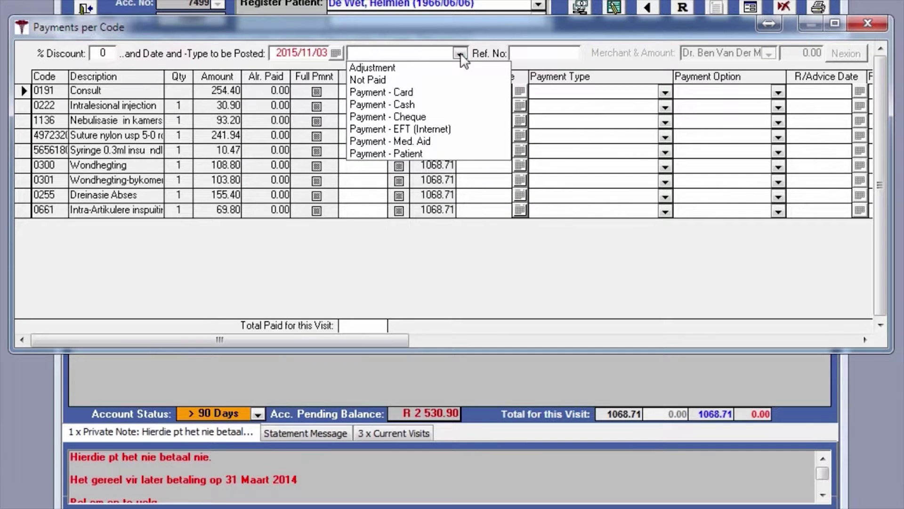
left_click(423, 141)
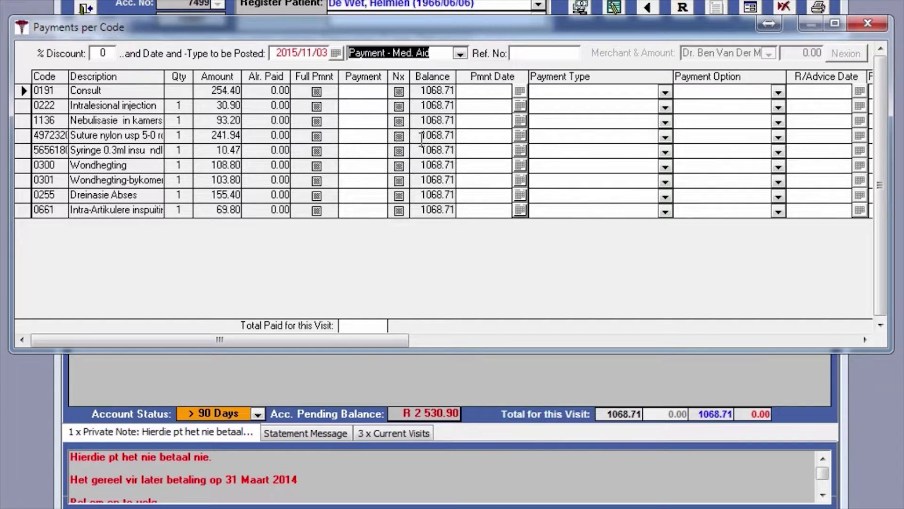
left_click(527, 52)
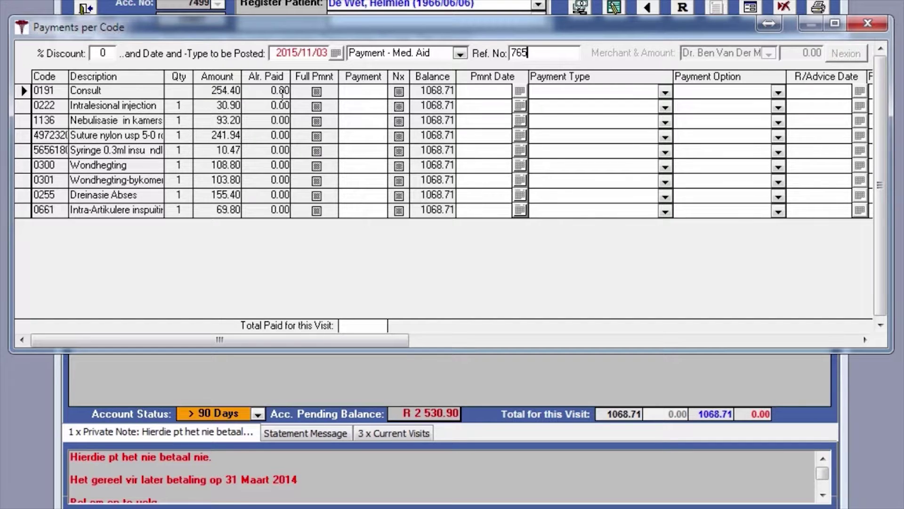
- Mark every code except 1136 and 0301 as paid in full, and record payments of 0.00 for those two
left_click(317, 92)
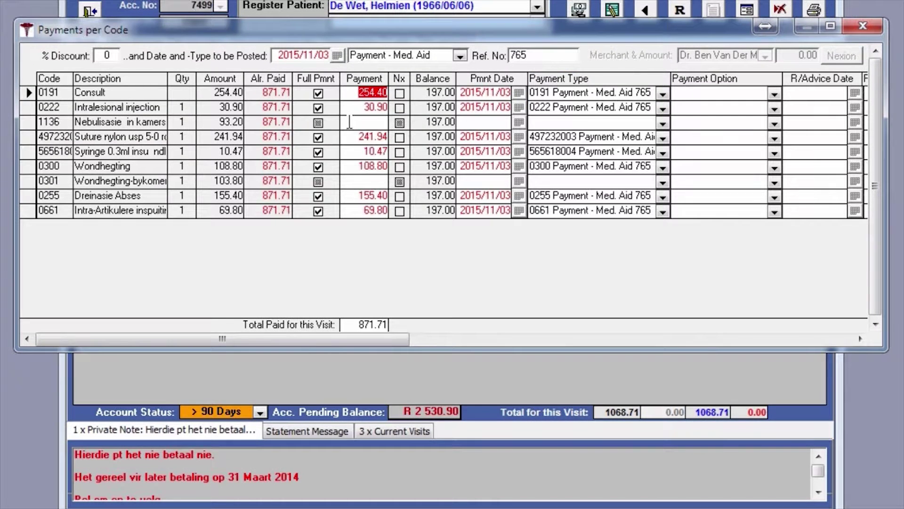
left_click(650, 122)
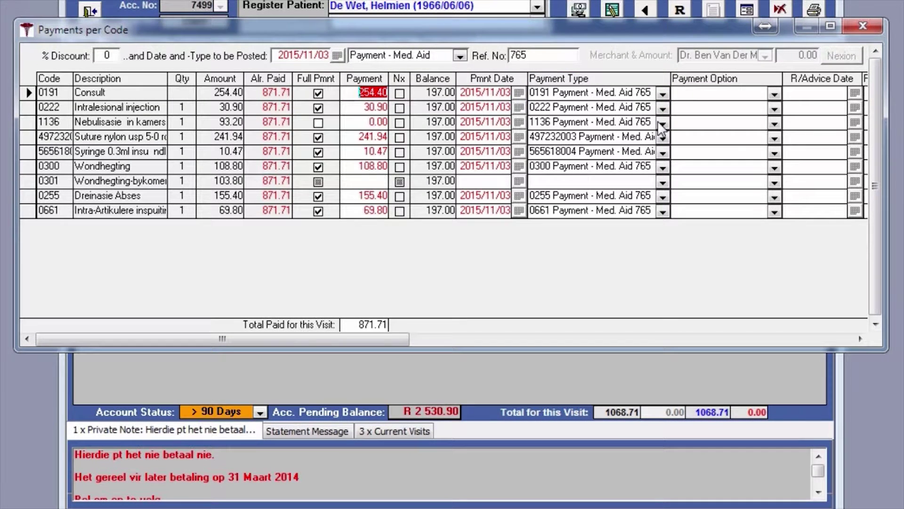
- Set the posting type and the payment types of codes 0301 and 1136 to Not Paid, and close the payments per code
left_click(460, 56)
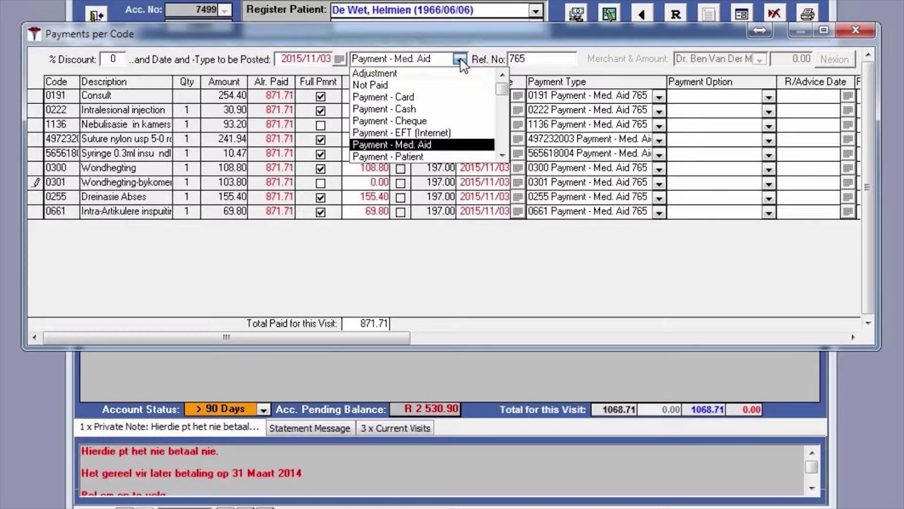
key("n")
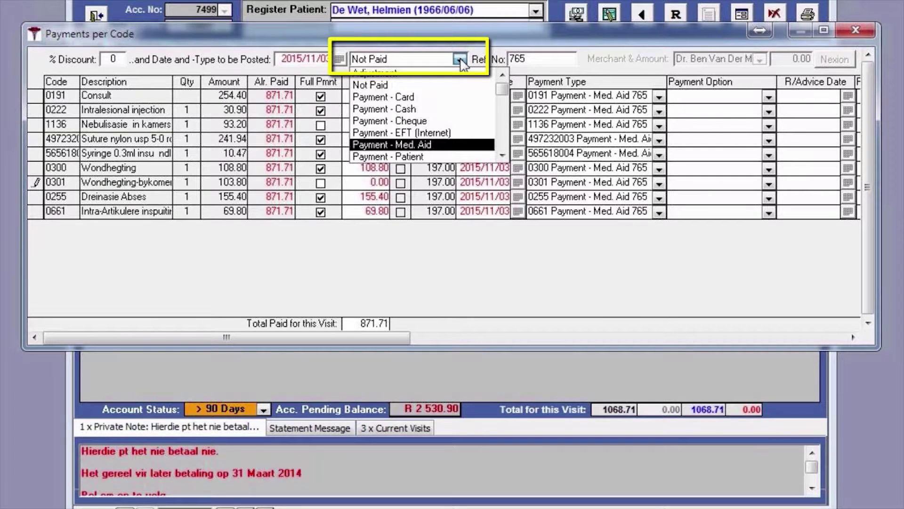
left_click(659, 183)
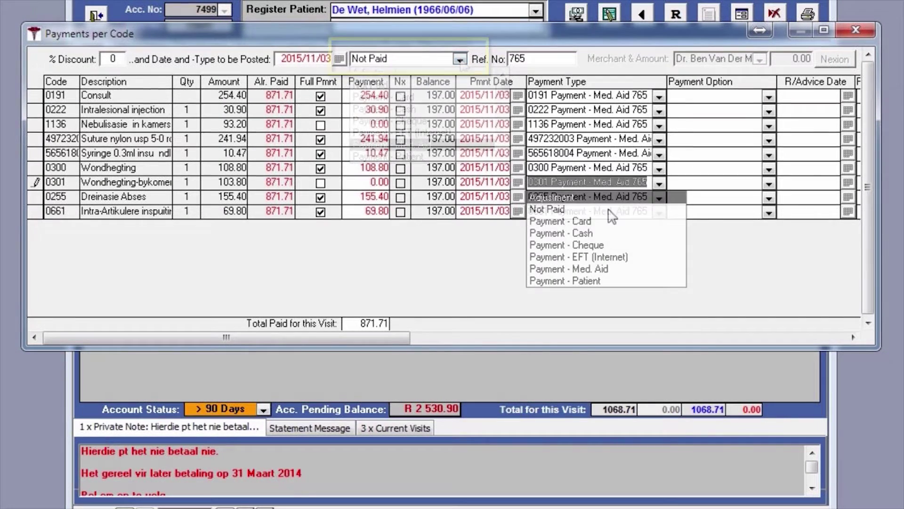
left_click(596, 209)
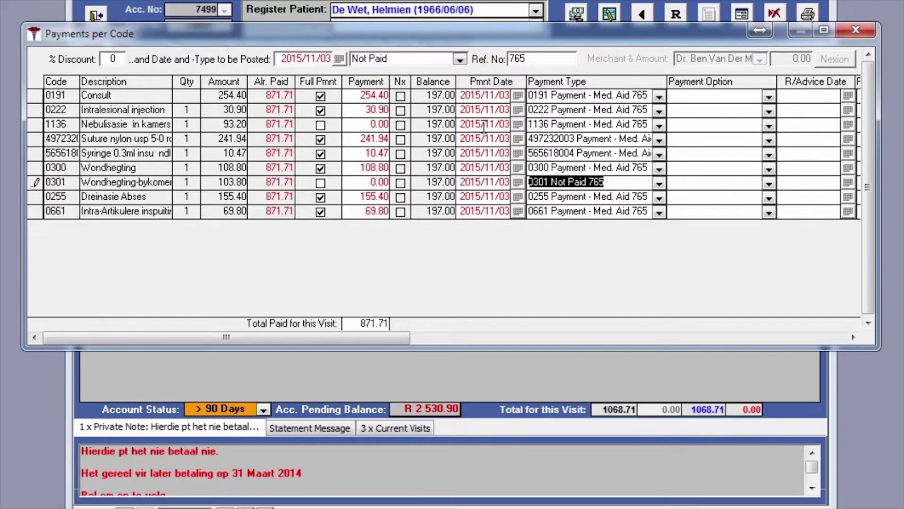
left_click(659, 126)
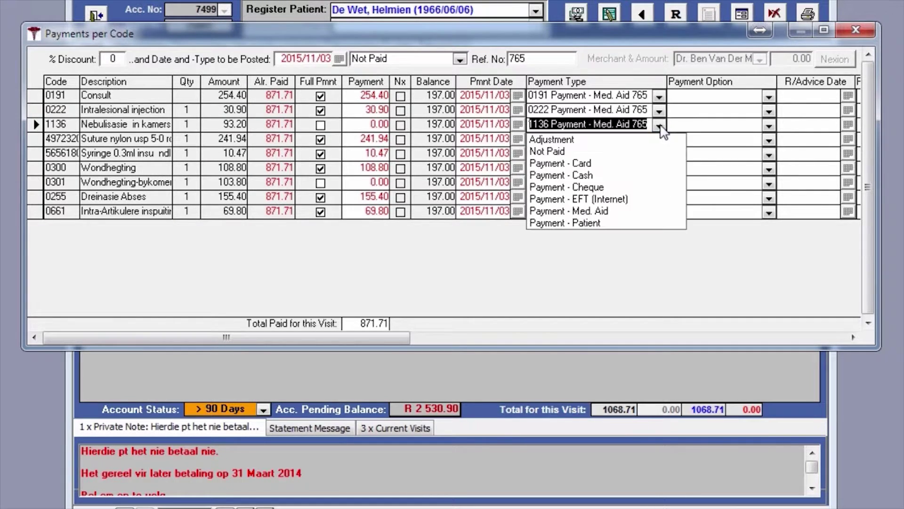
left_click(605, 150)
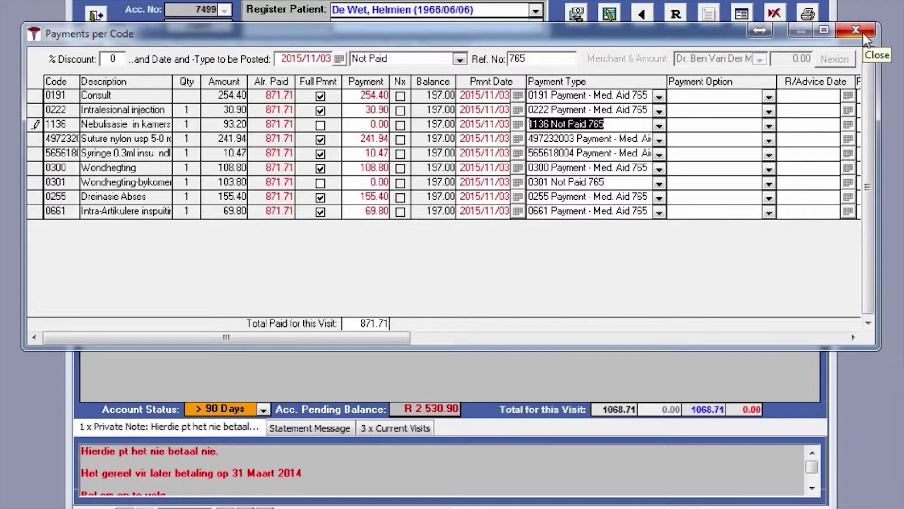
left_click(863, 32)
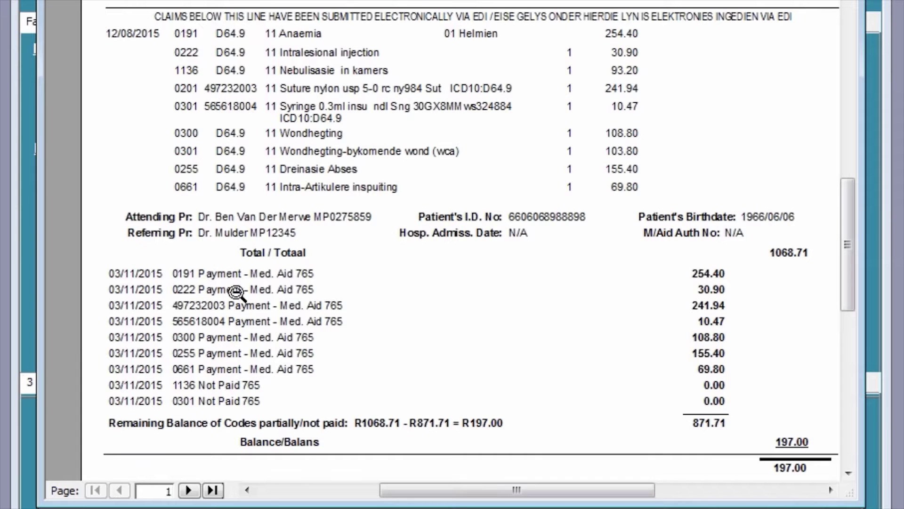
- Review the payments per code on the visit's tax invoice, viewing the whole page and its details
left_click(319, 320)
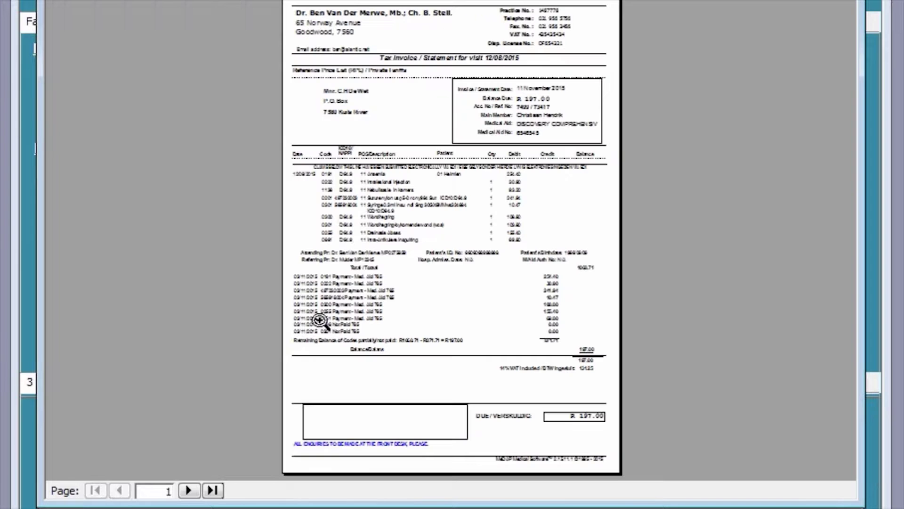
left_click(452, 311)
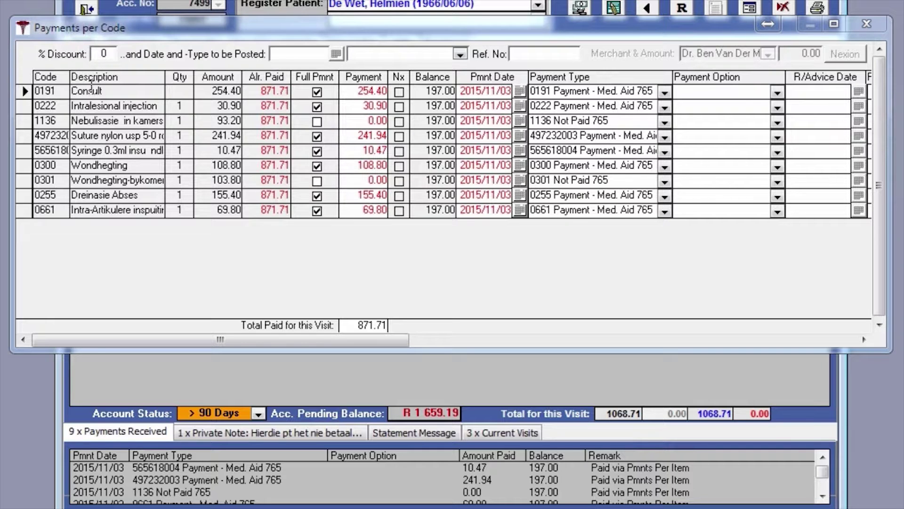
- Set the payment option of the visit's codes, including 0191, 0222 and 1136, to Patient Liable, and return to the family account
left_click(777, 92)
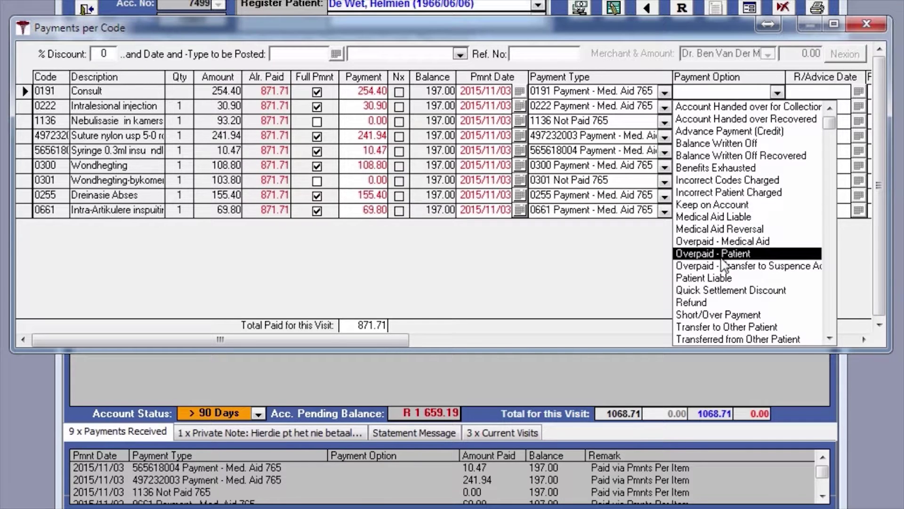
left_click(718, 278)
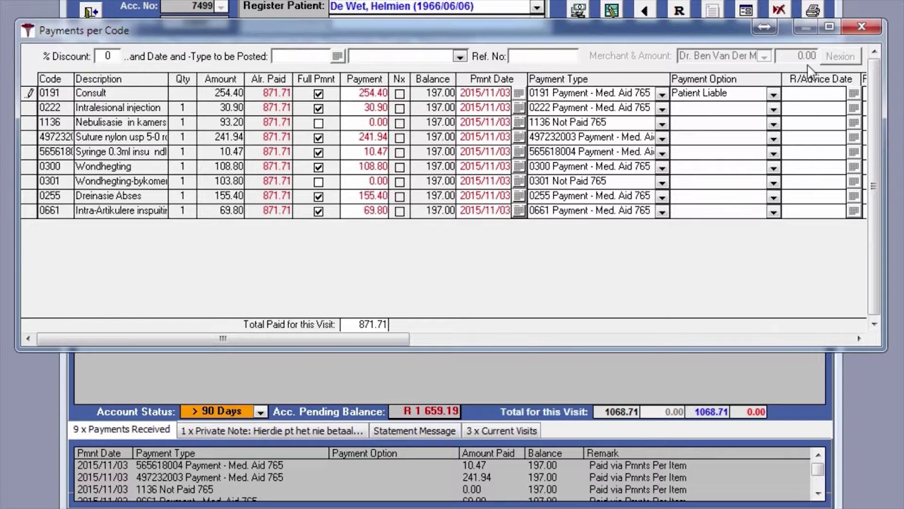
left_click(777, 108)
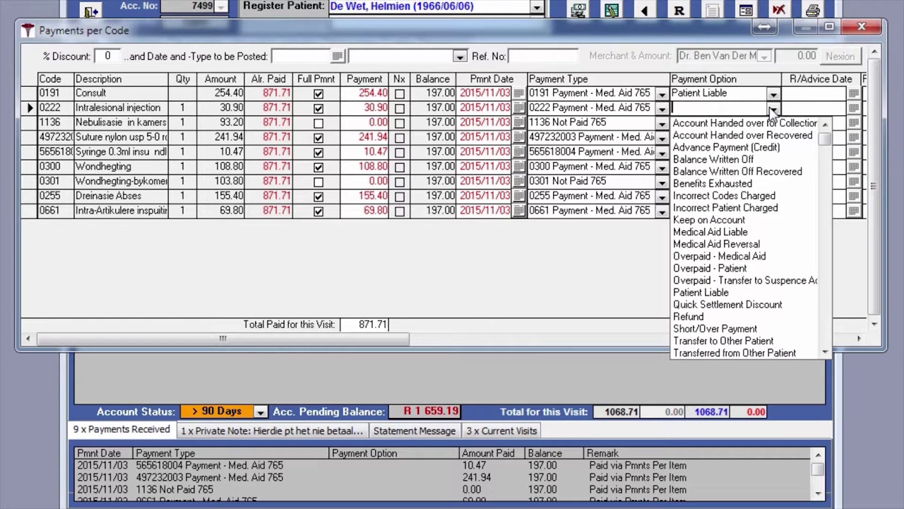
left_click(737, 293)
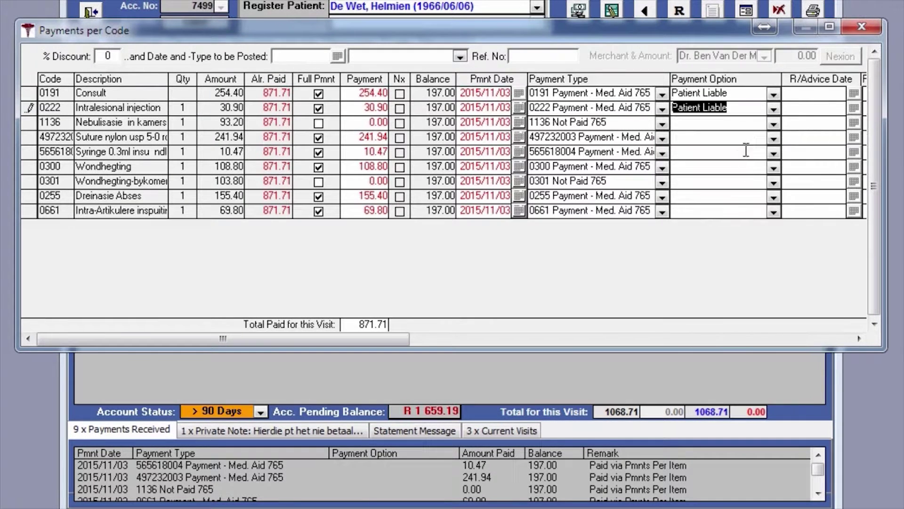
left_click(774, 124)
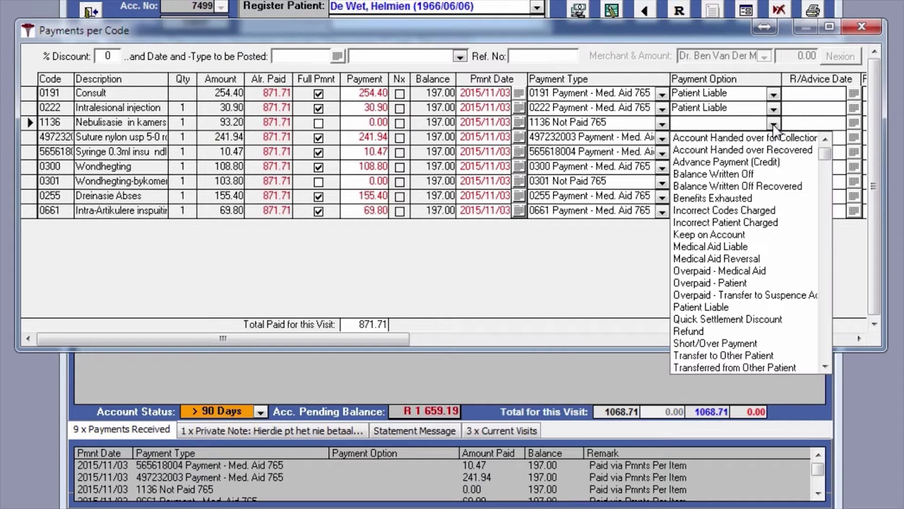
left_click(735, 307)
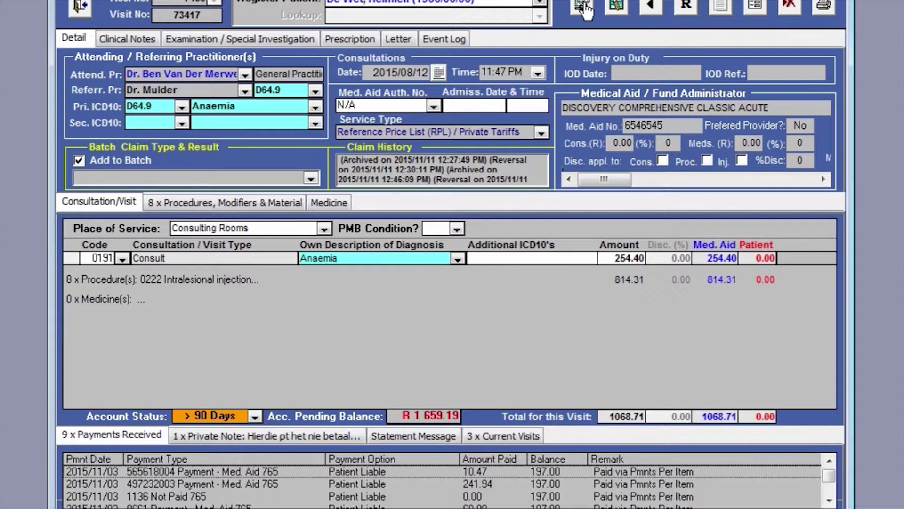
left_click(79, 8)
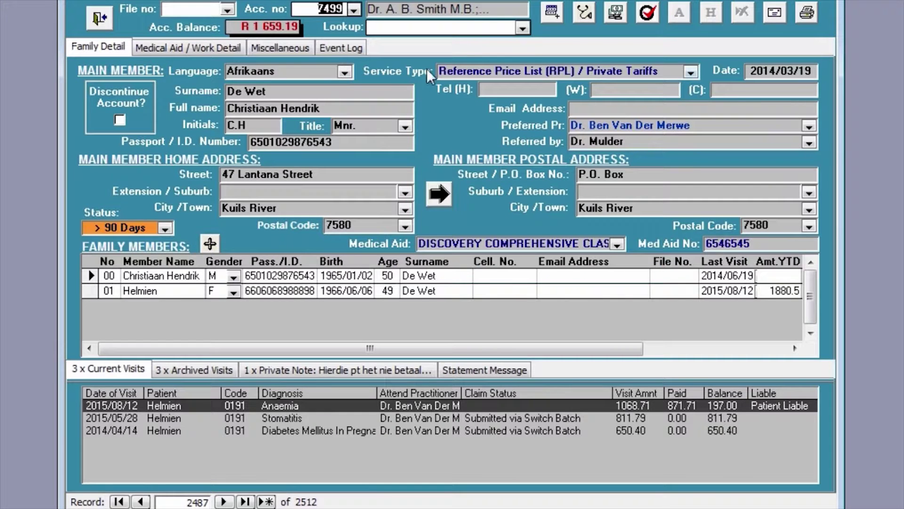
- Add a payment line for the 2015/08/12 Anaemia visit in the payments per visit and record 197.00 as received
left_click(615, 16)
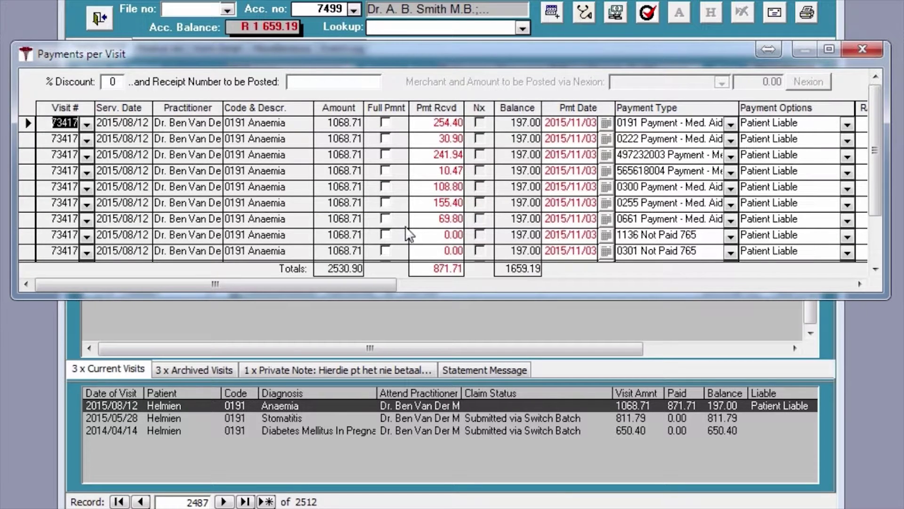
left_click(875, 267)
left_click(875, 268)
left_click(874, 268)
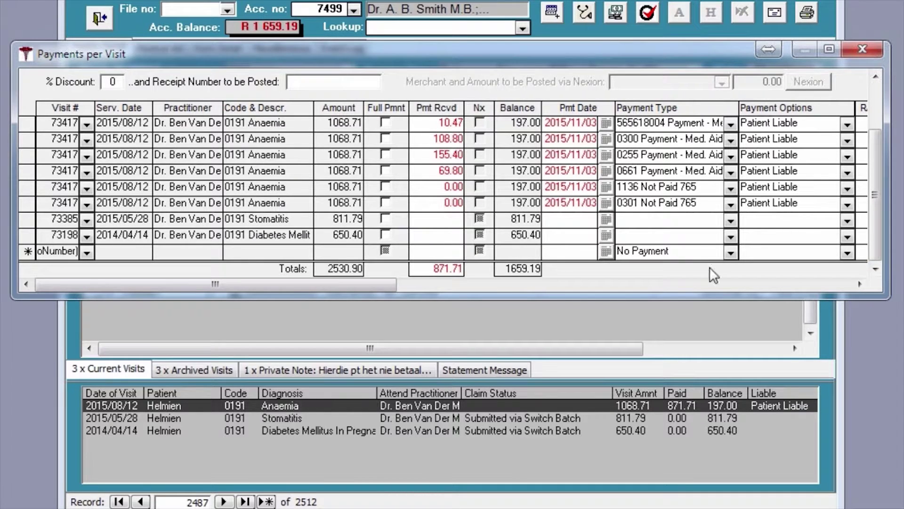
left_click(877, 267)
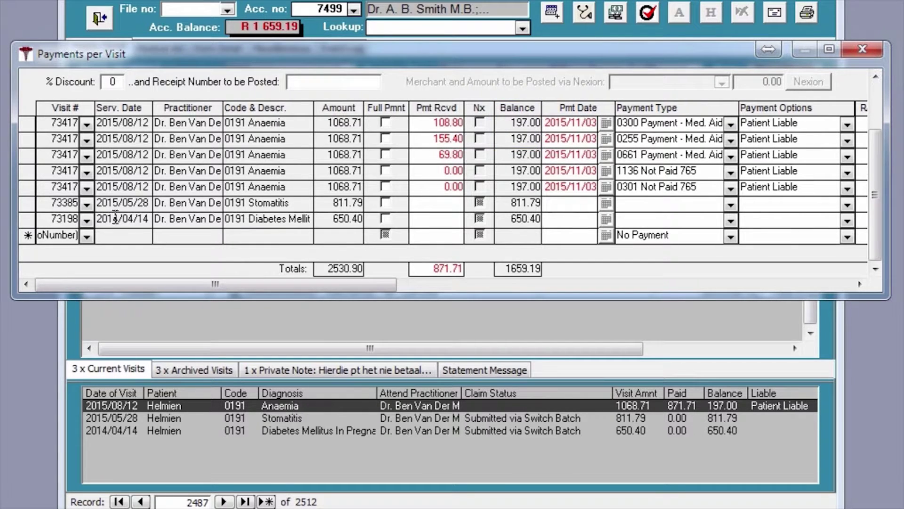
left_click(86, 236)
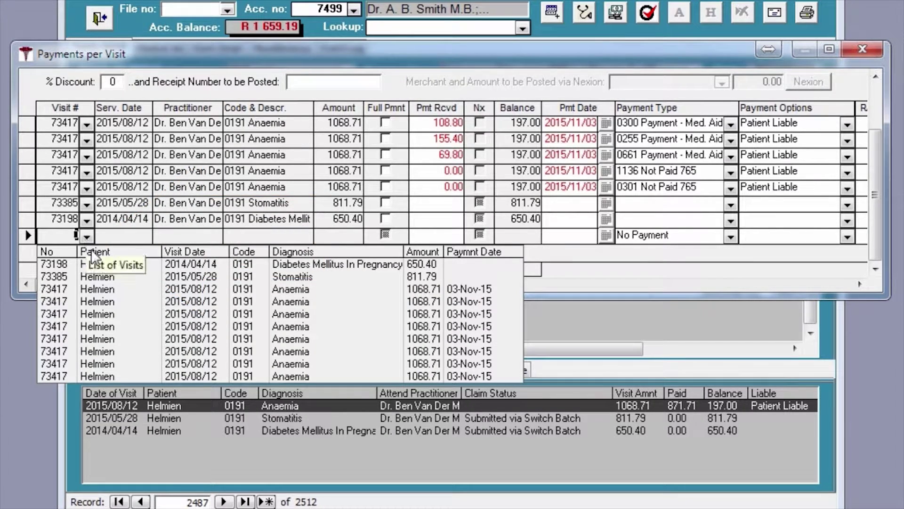
left_click(106, 305)
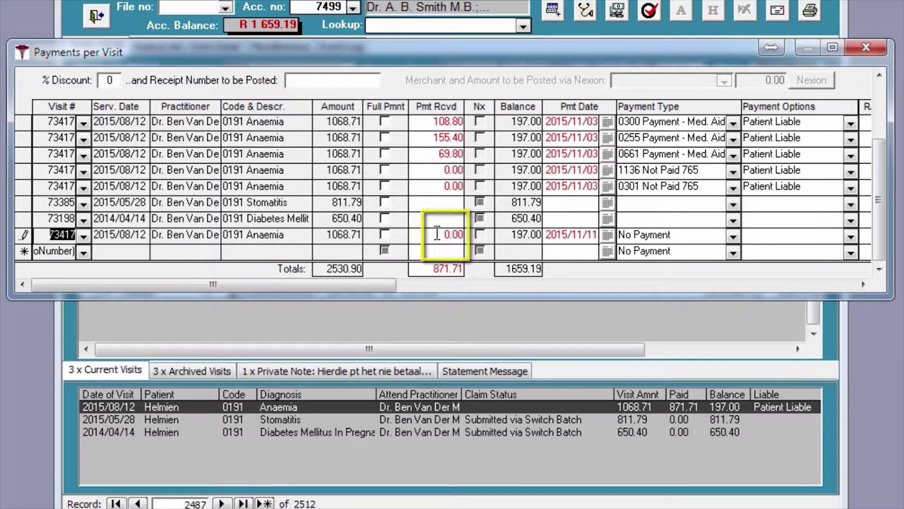
left_click(437, 233)
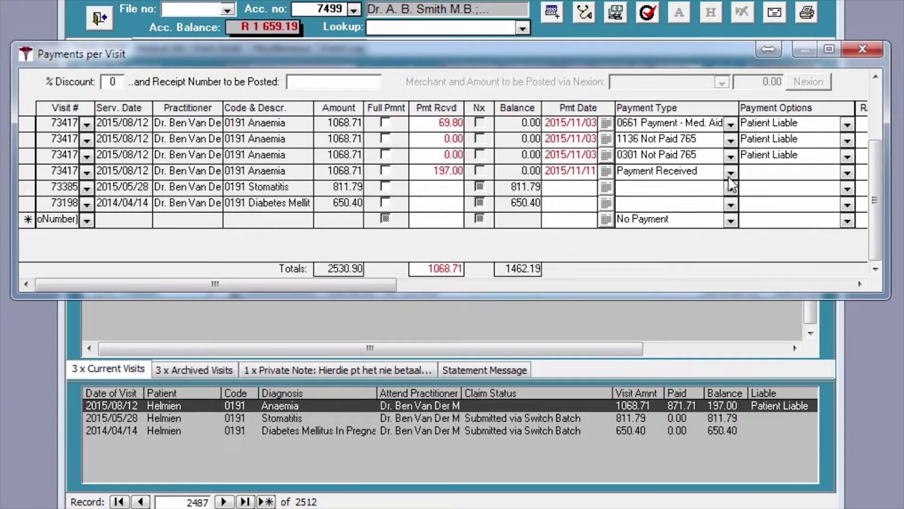
- Set the payment type of the 197.00 payment to Payment - Patient and close the payments per visit
left_click(730, 173)
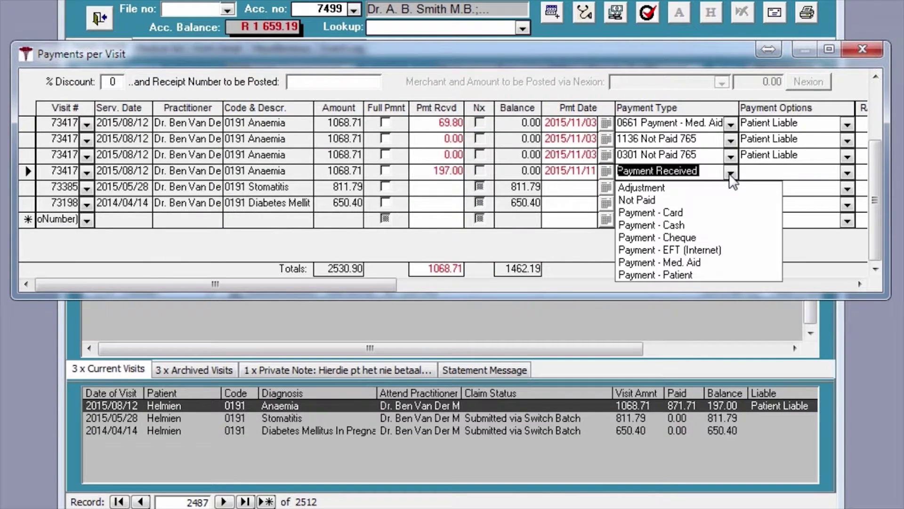
left_click(690, 276)
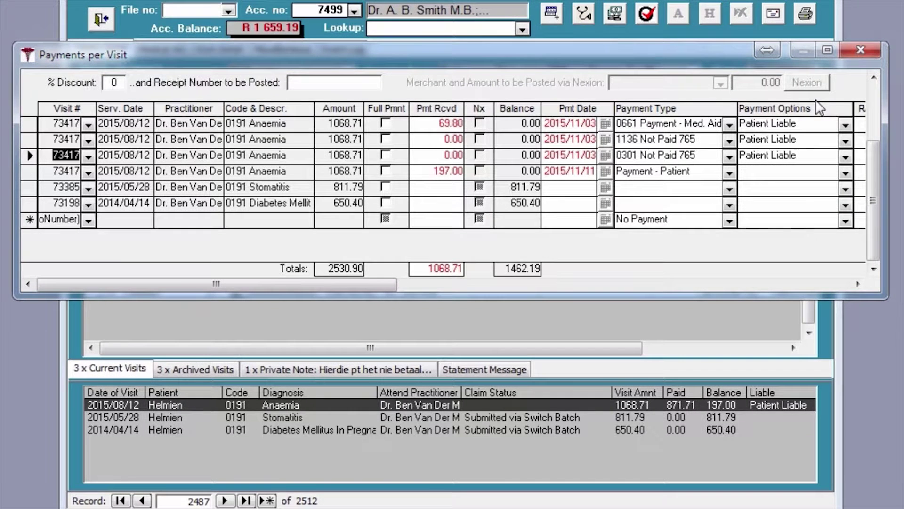
left_click(858, 50)
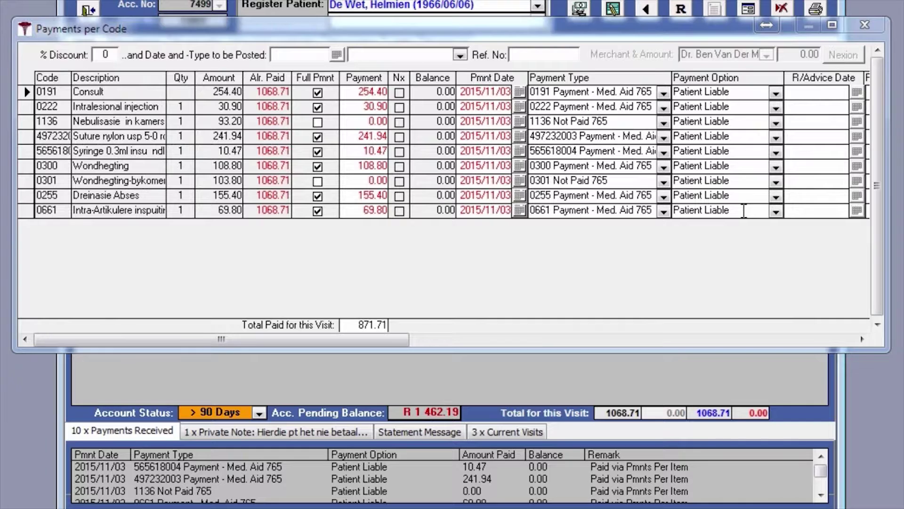
- Clear the Patient Liable payment option from every code of the Anaemia visit, then close the payments per code and the visit
left_click_drag(742, 210, 648, 207)
key("Delete")
left_click_drag(741, 195, 613, 193)
key("Delete")
left_click_drag(732, 180, 674, 180)
key("Delete")
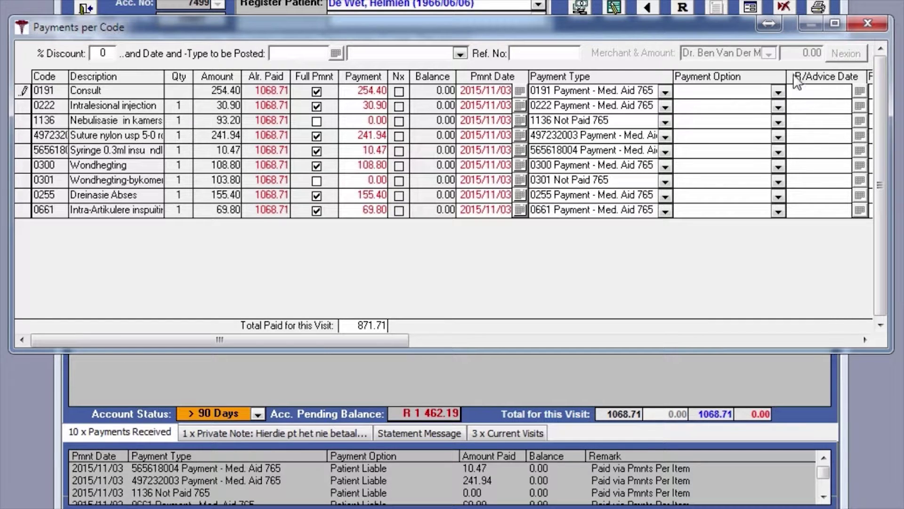
left_click(867, 24)
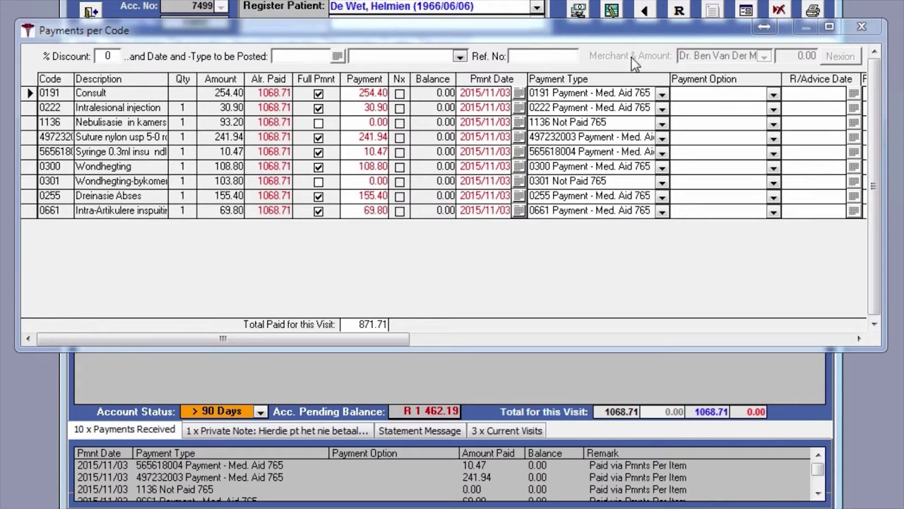
left_click(858, 29)
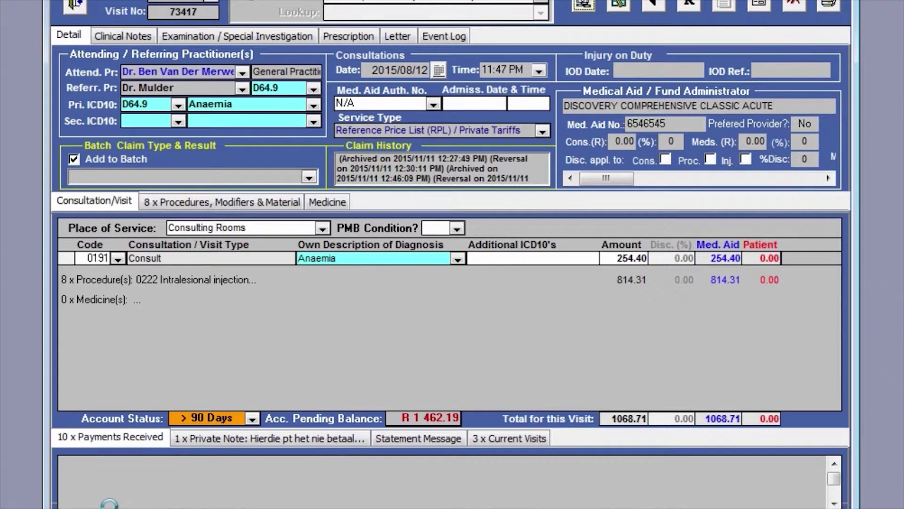
left_click(80, 10)
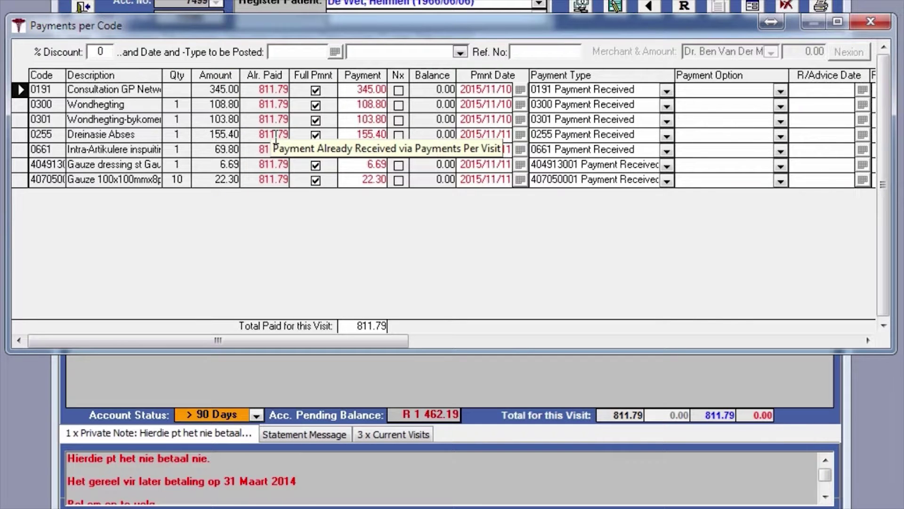
- Delete the payments of codes 0191 and 0301 on the Stomatitis visit, and remove that of code 0300 by unmarking its full payment
key("Delete")
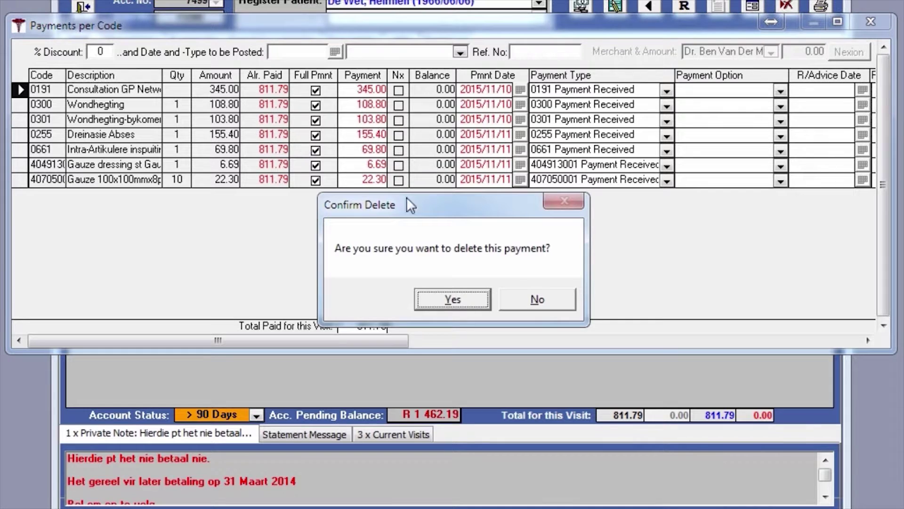
left_click(461, 306)
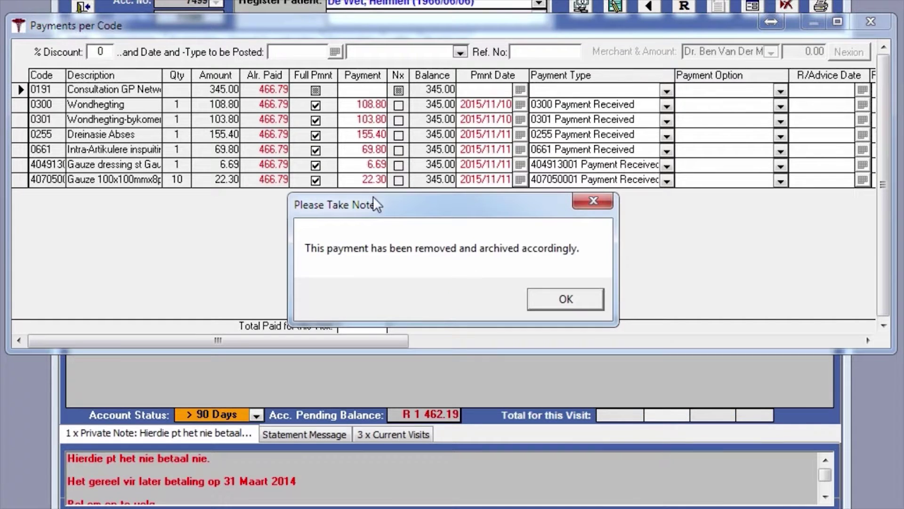
left_click(569, 301)
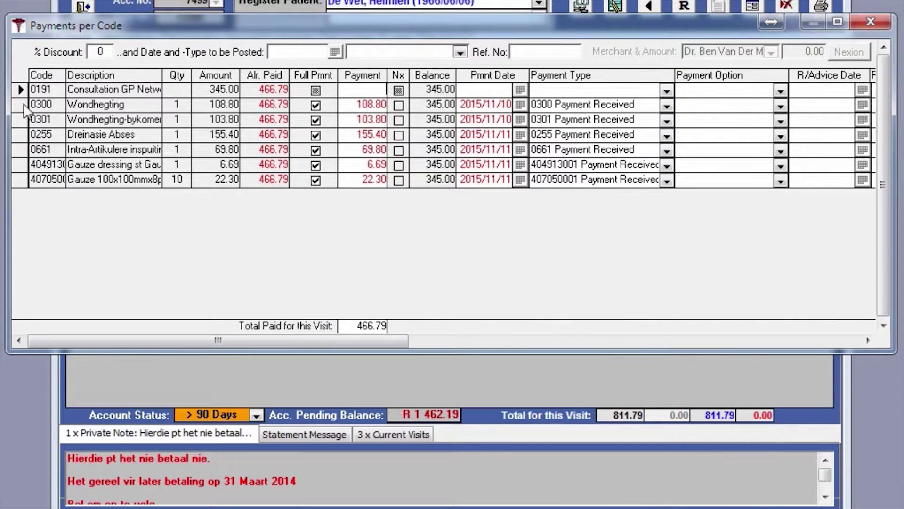
left_click(315, 105)
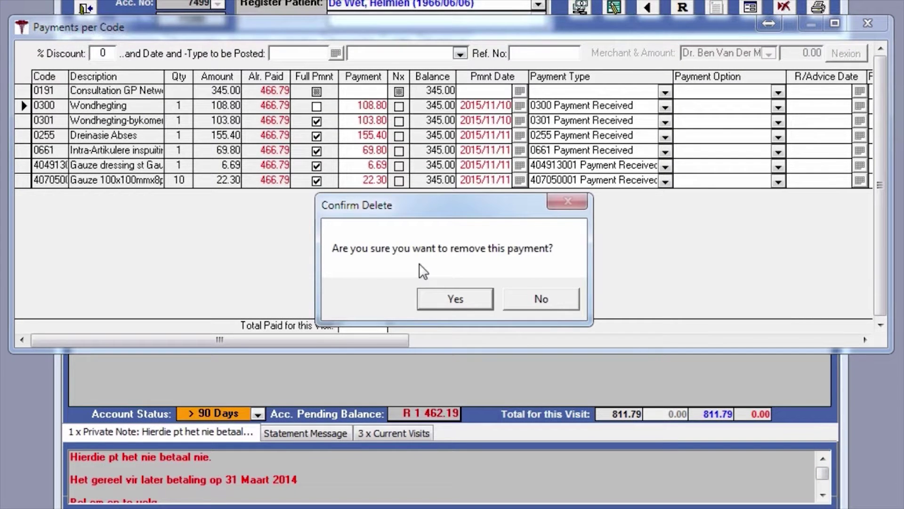
left_click(448, 299)
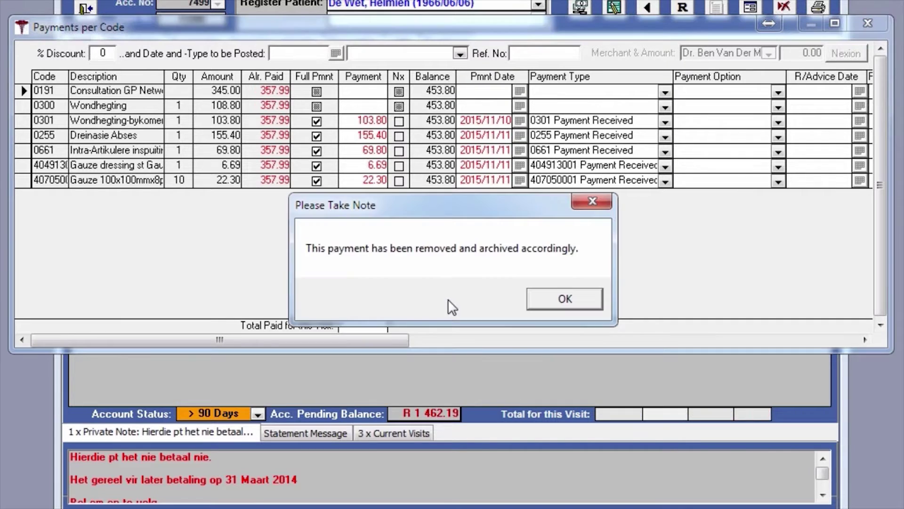
left_click(548, 298)
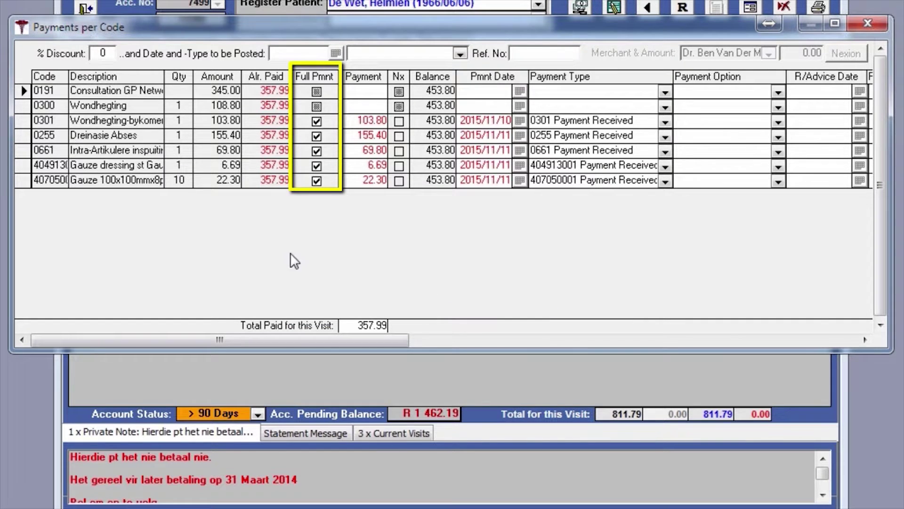
left_click(22, 121)
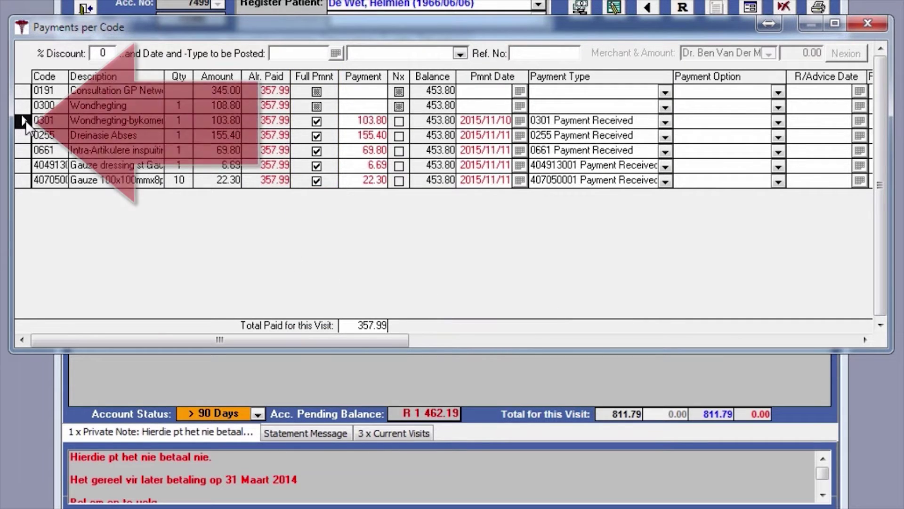
key("Delete")
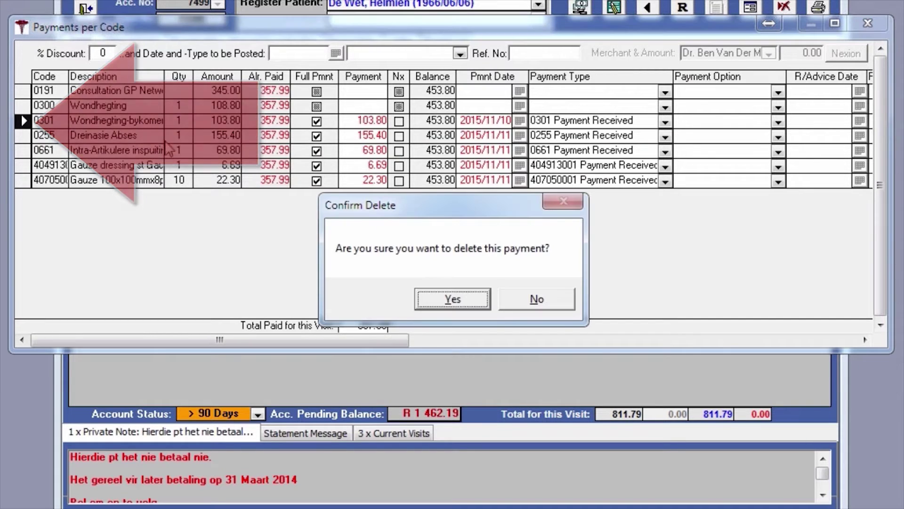
left_click(453, 299)
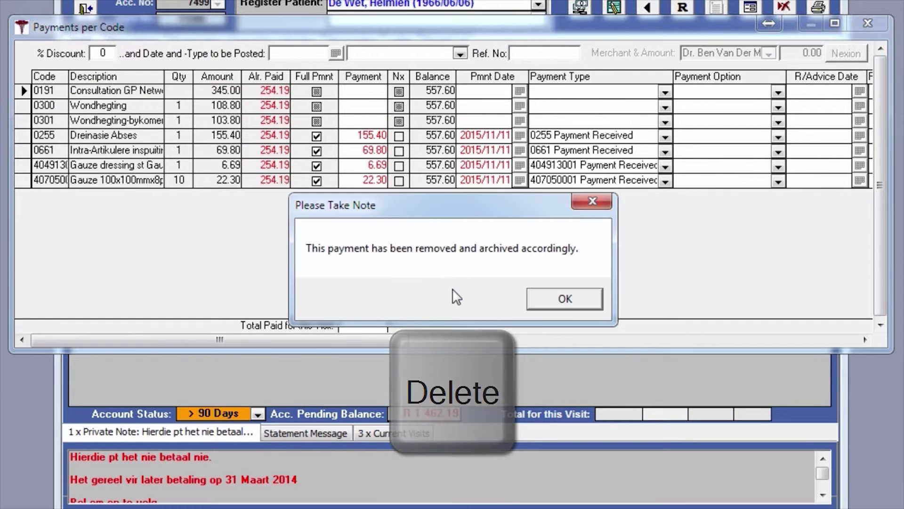
left_click(565, 300)
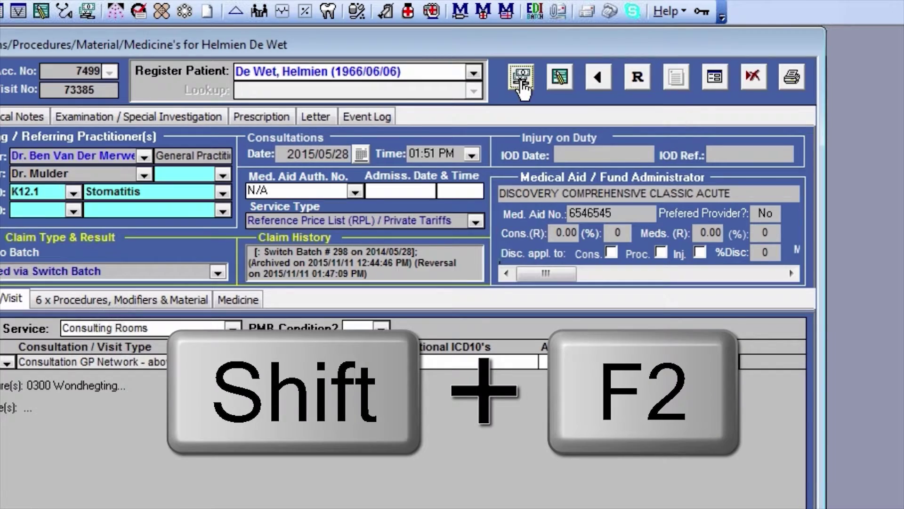
- Open the Stomatitis visit's payments per code and set the posting date to 2015/11/03, type Payment - Med. Aid and reference number 765
left_click(522, 81)
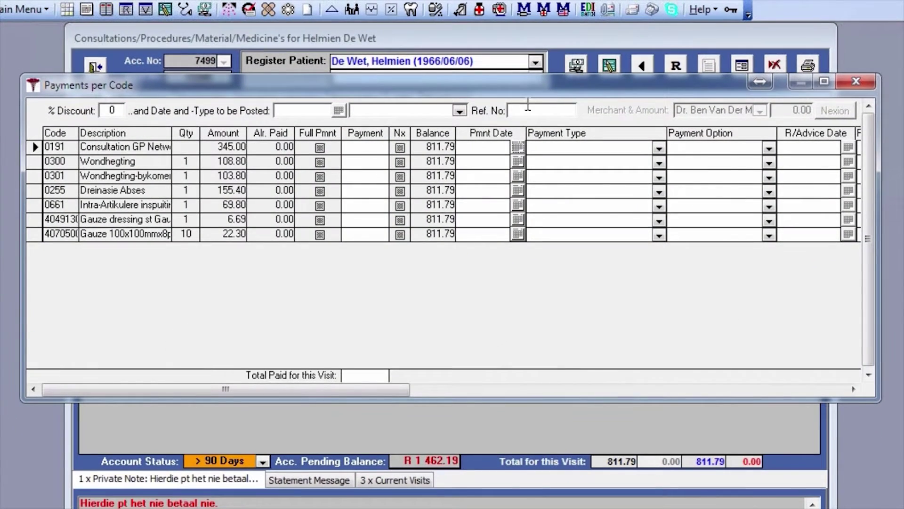
left_click(338, 112)
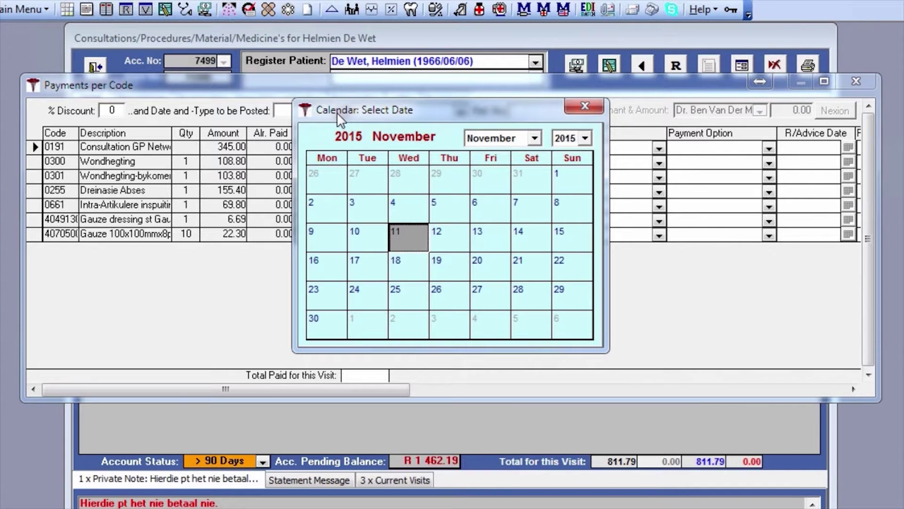
left_click(359, 206)
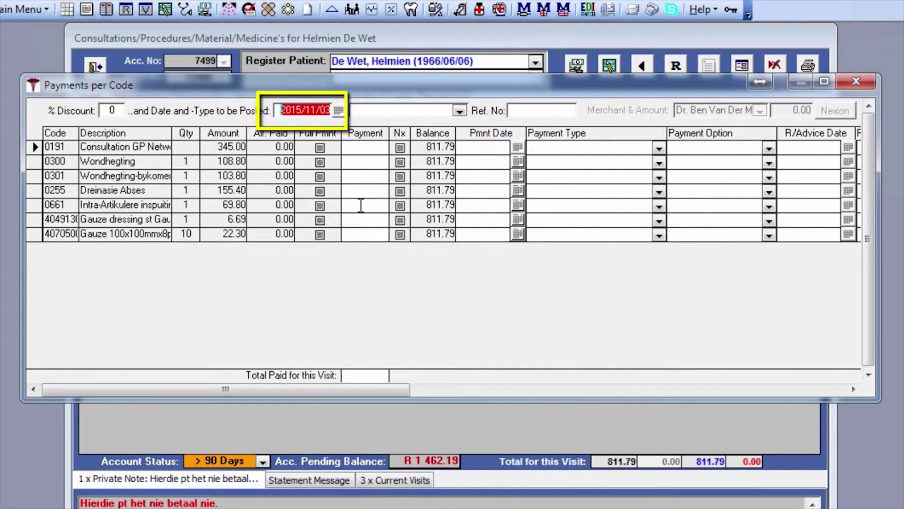
left_click(460, 111)
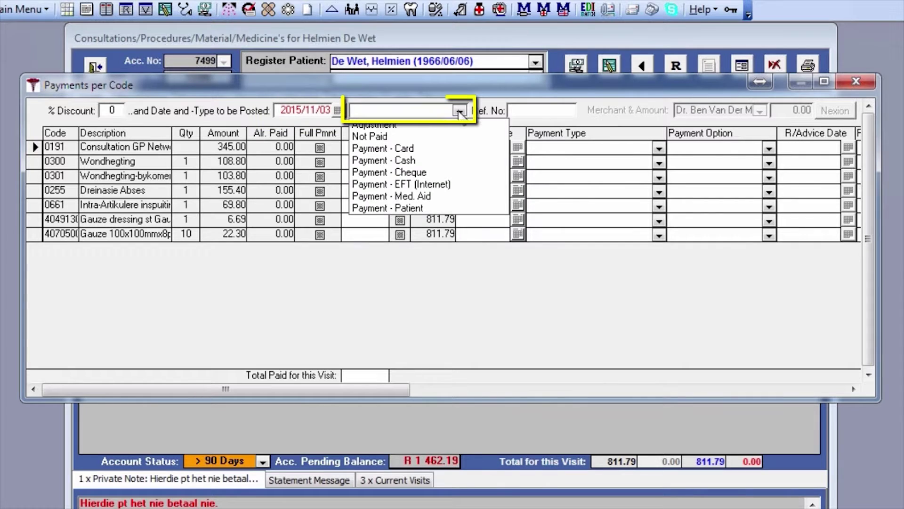
left_click(416, 197)
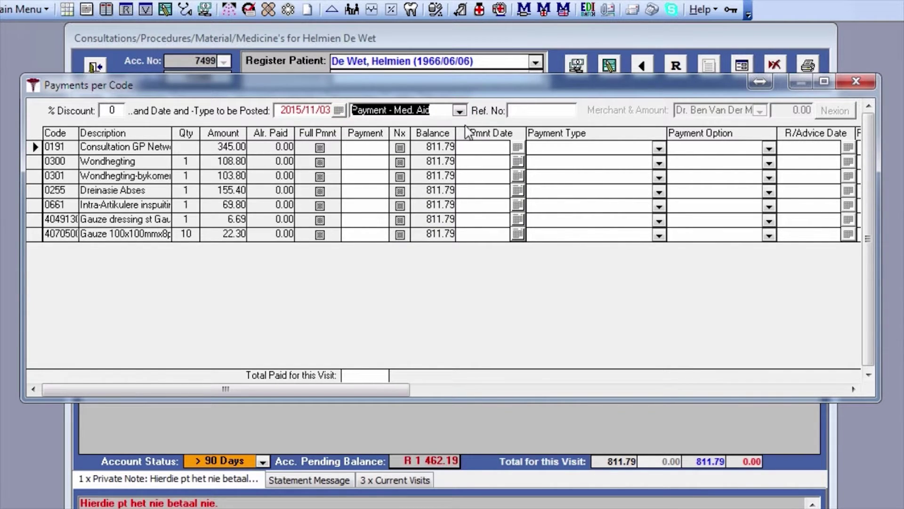
left_click(536, 110)
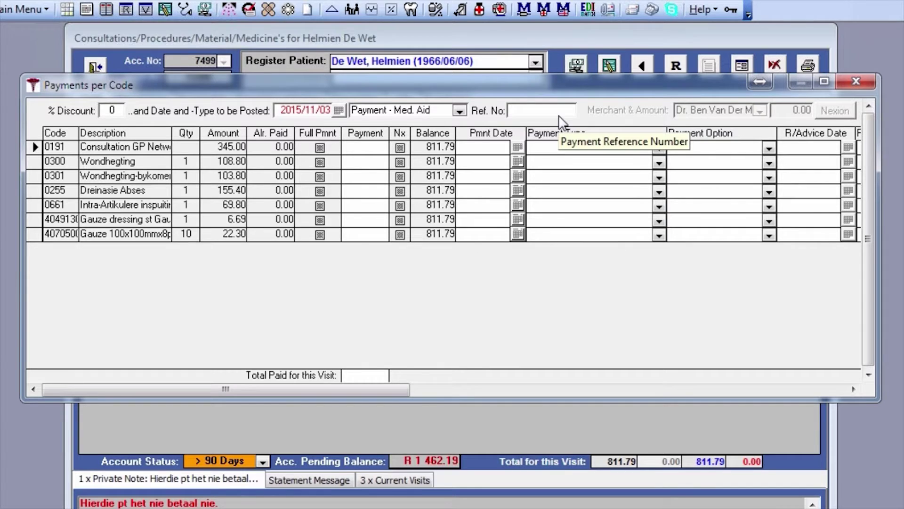
type("765")
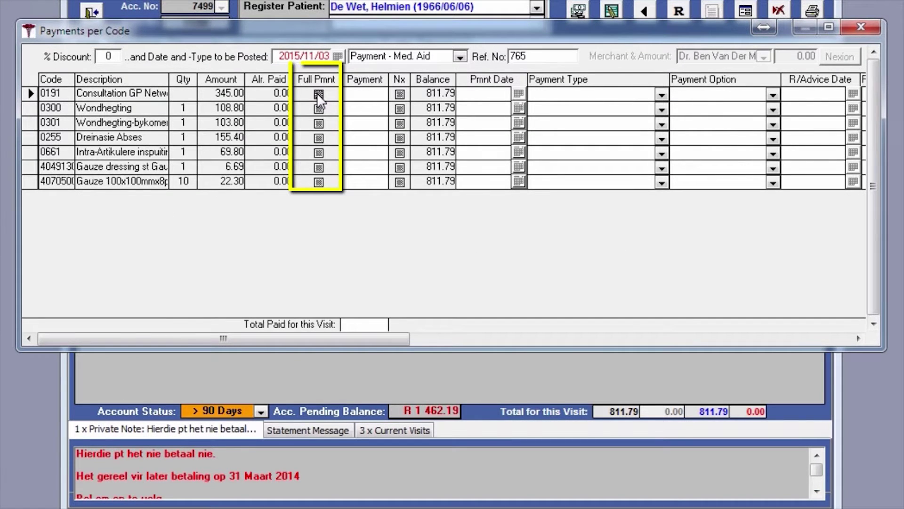
- Mark codes 0191, 0300, 0255, 0661 and 404913001 as paid in full, and close the payments per code
left_click(318, 92)
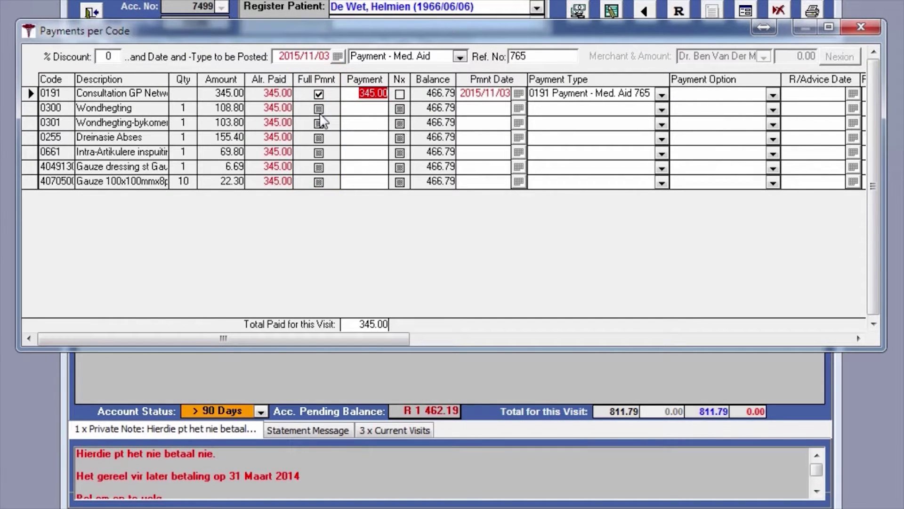
left_click(319, 109)
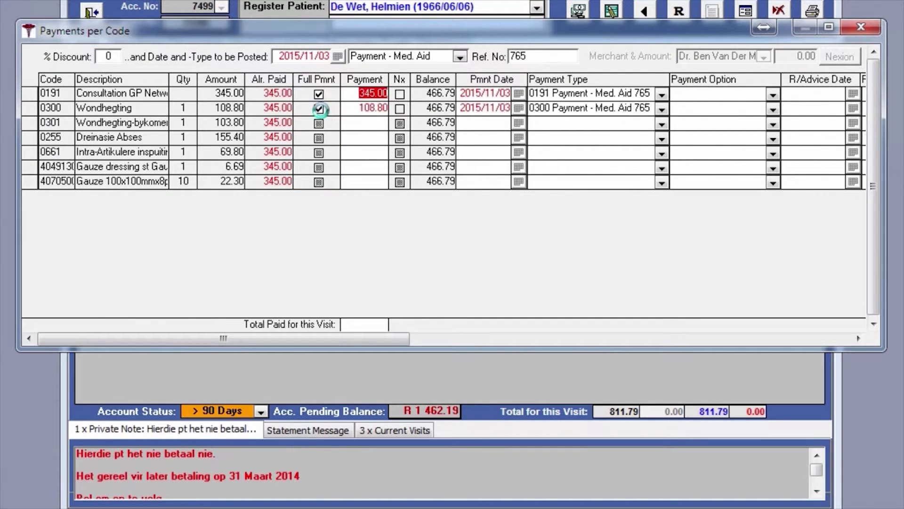
left_click(318, 138)
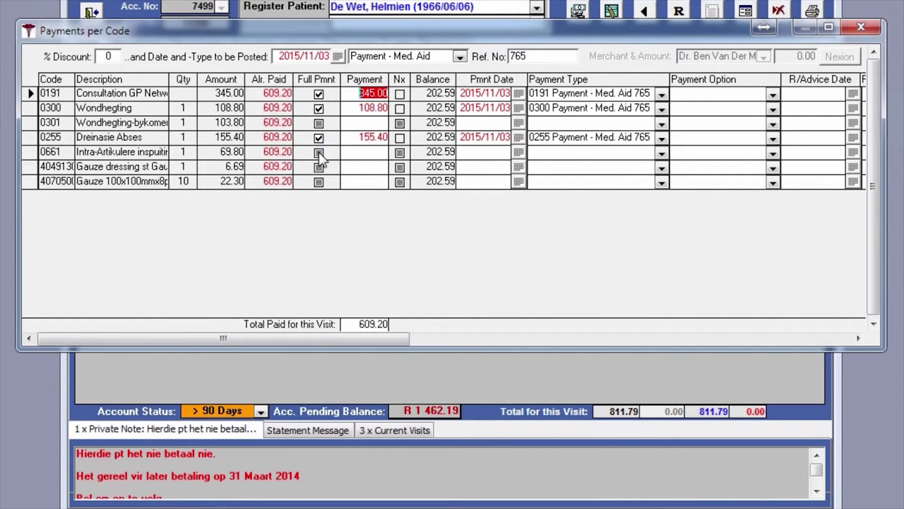
left_click(319, 152)
left_click(319, 167)
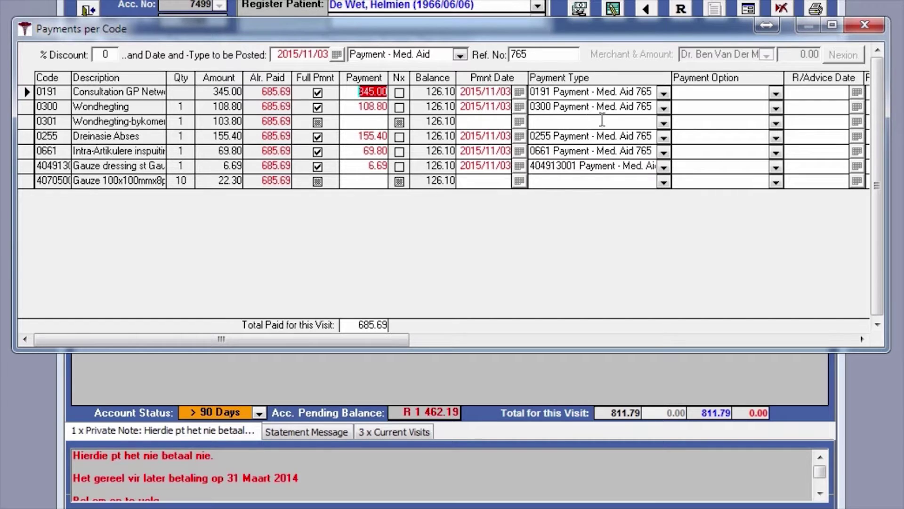
left_click(860, 29)
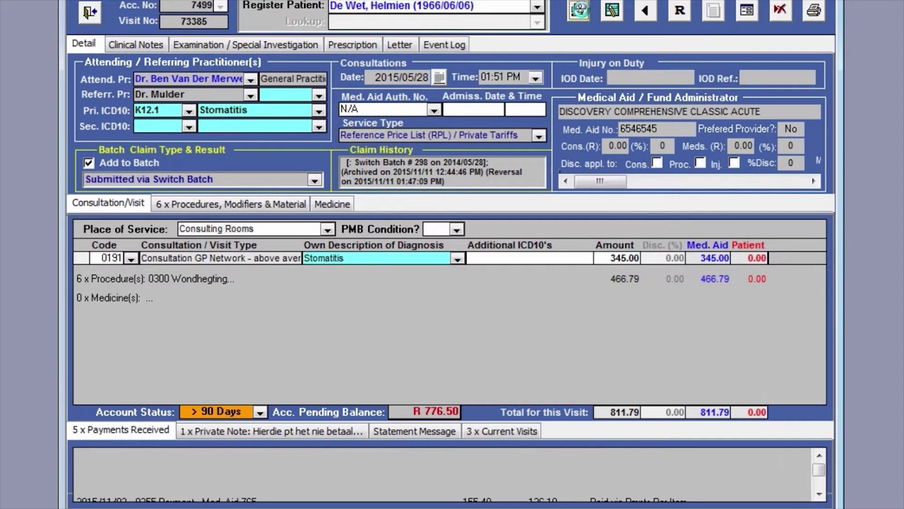
- Reopen the Stomatitis visit's payments per code, mark code 0301 as paid in full and set its payment type to Payment - Patient
left_click(581, 10)
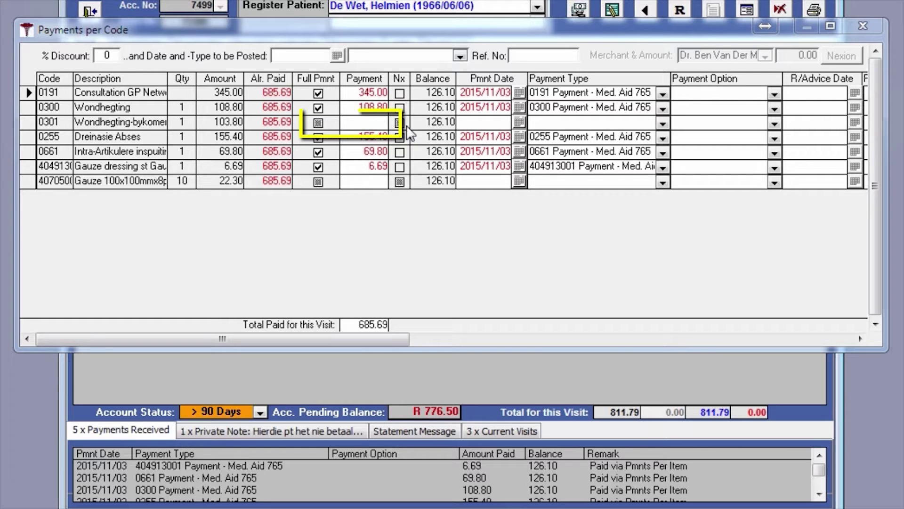
left_click(319, 124)
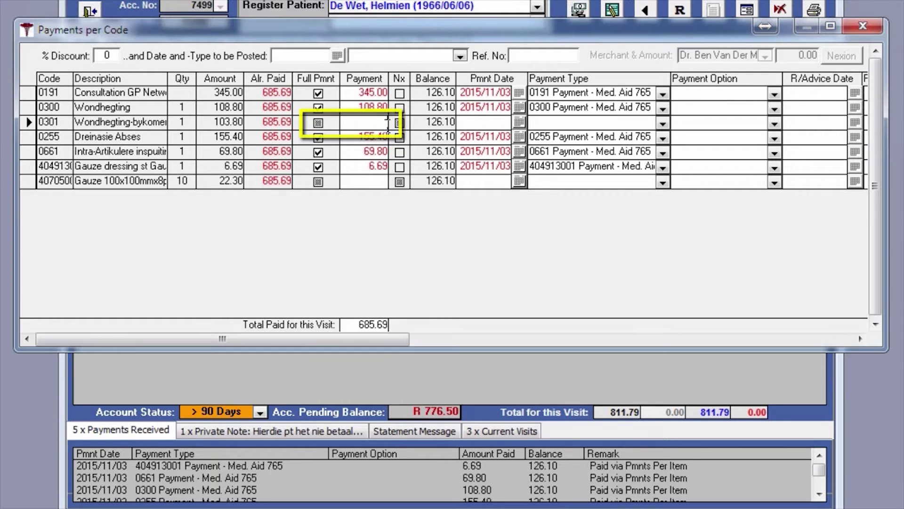
left_click(319, 123)
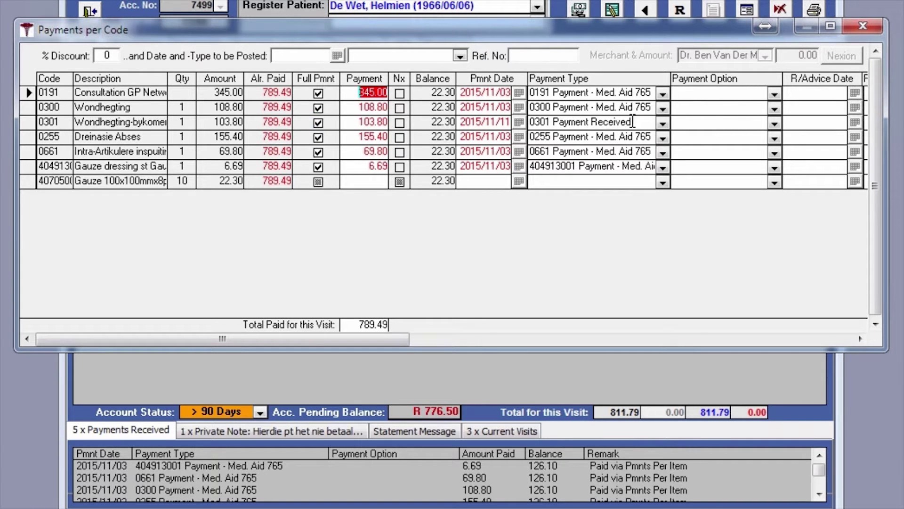
left_click(663, 124)
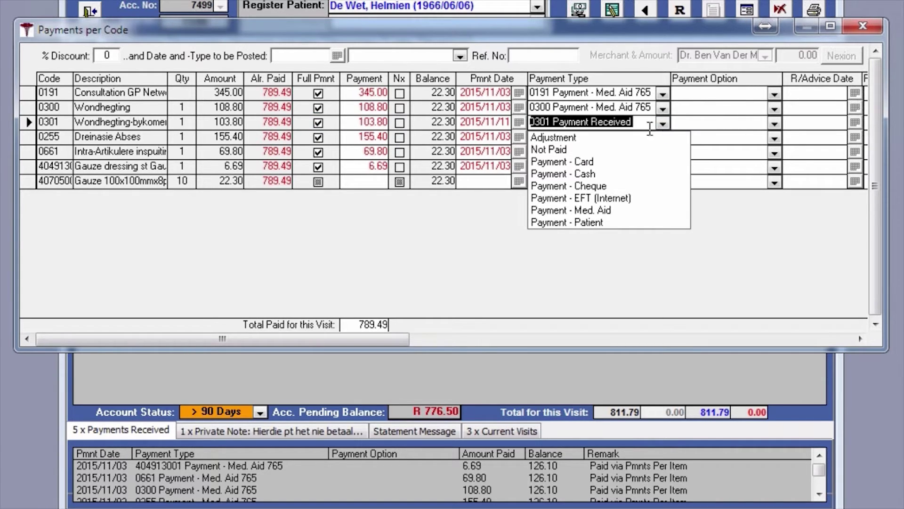
left_click(611, 223)
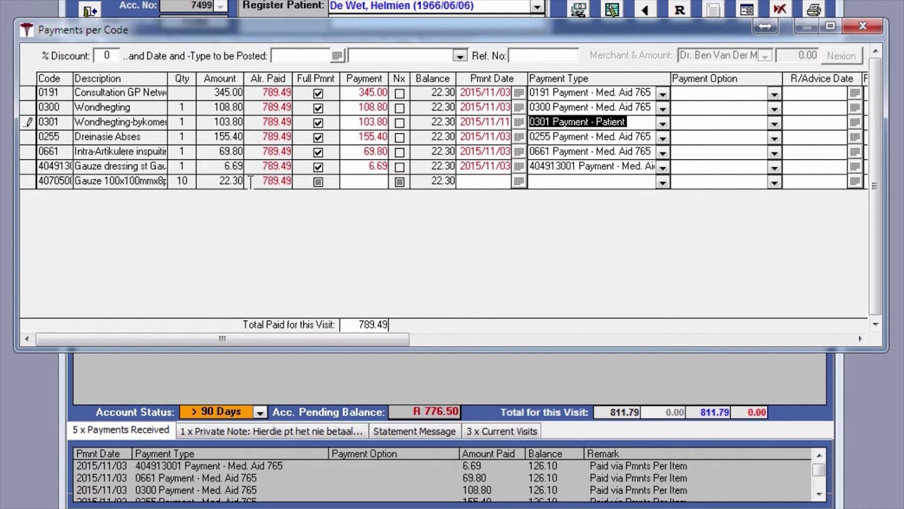
- Mark code 407050001 as paid in full and set its payment type to Payment - Patient
left_click(398, 183)
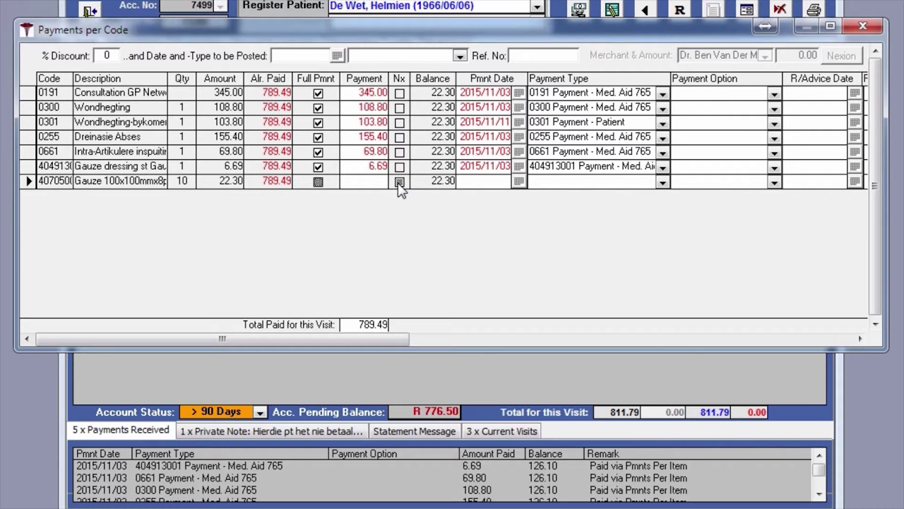
left_click(319, 181)
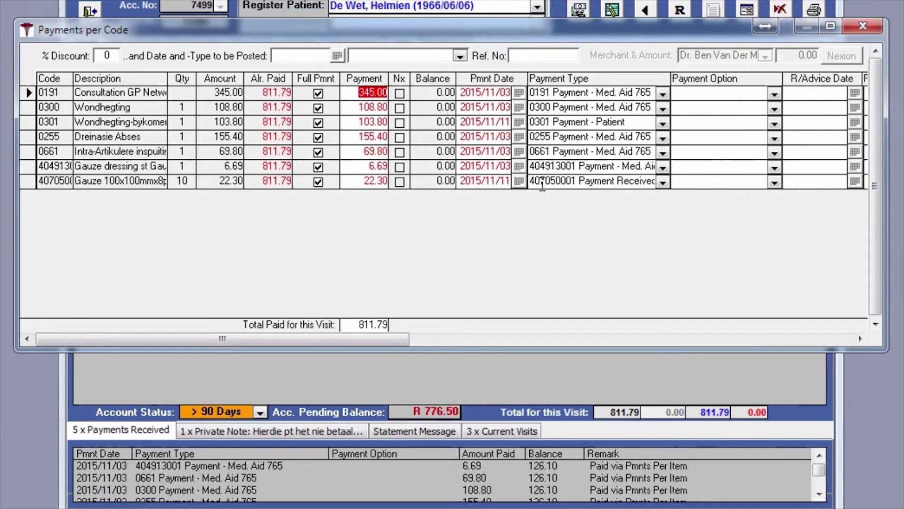
left_click(662, 181)
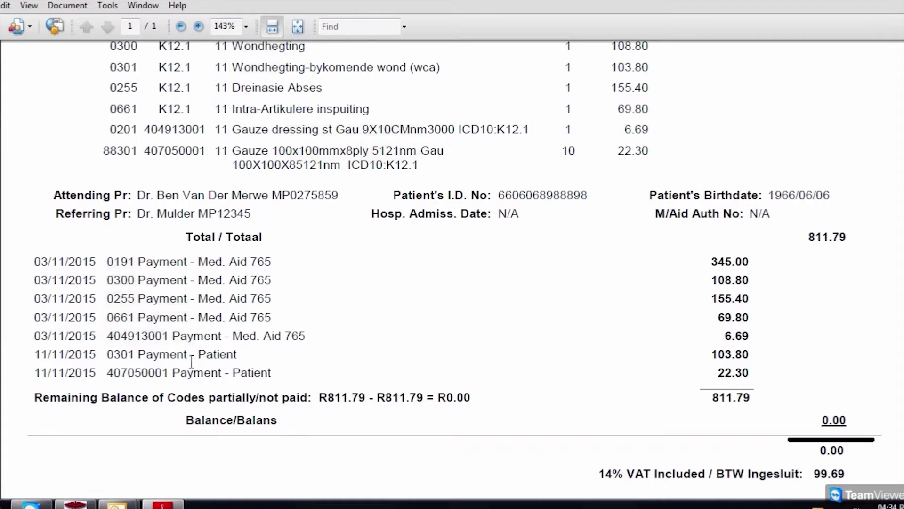